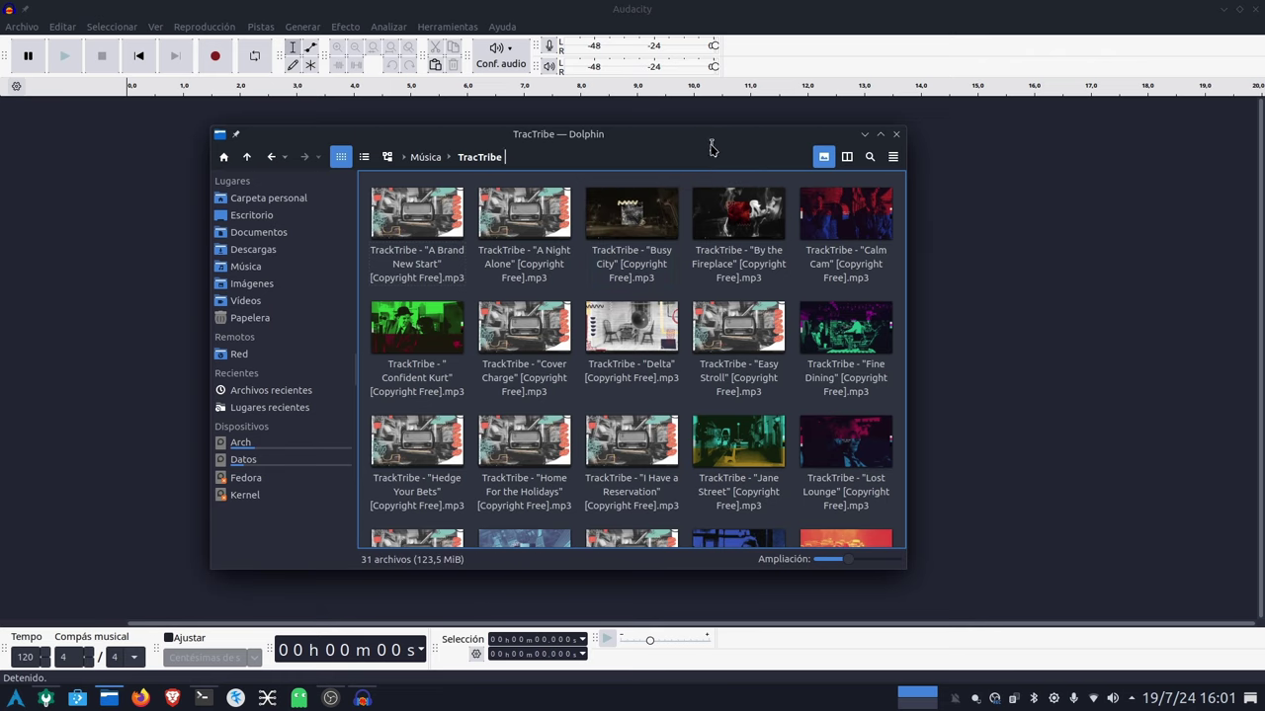
Step: Import TrackTribe's "A Brand New Start" MP3 from the TracTribe music folder into the project and reduce its track height
left_click_drag(723, 141, 0, 178)
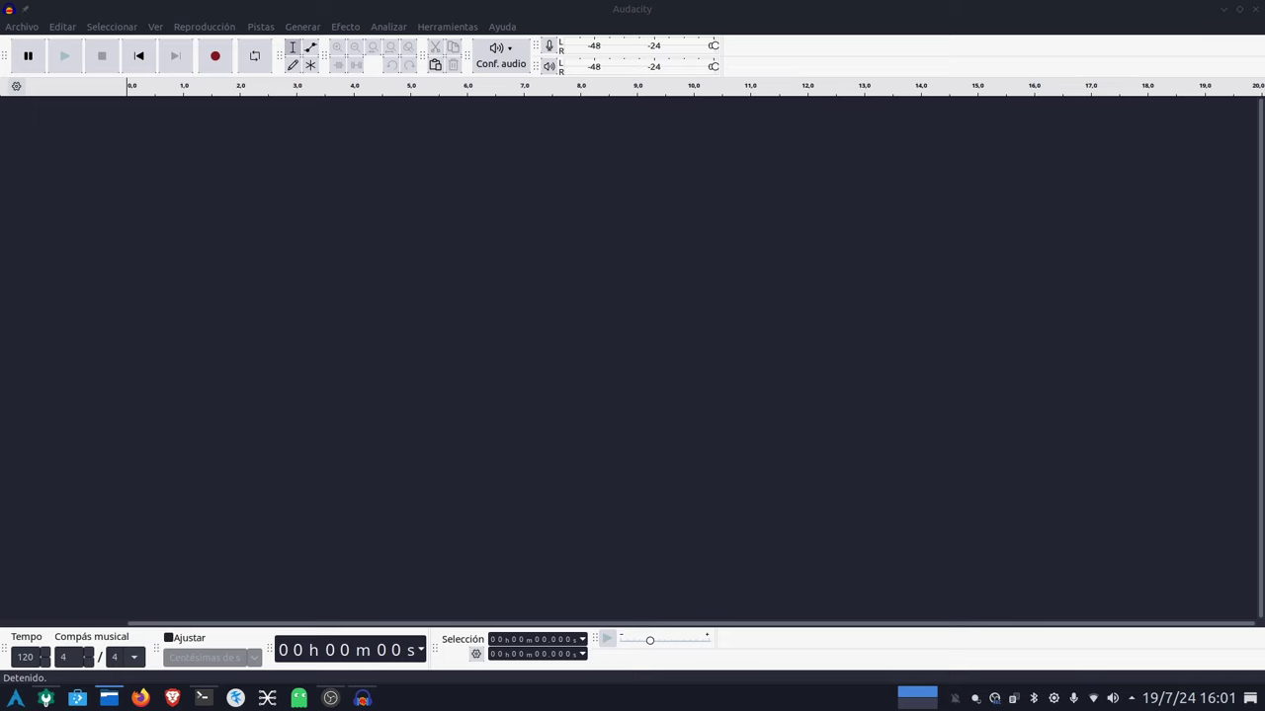
left_click_drag(0, 178, 193, 277)
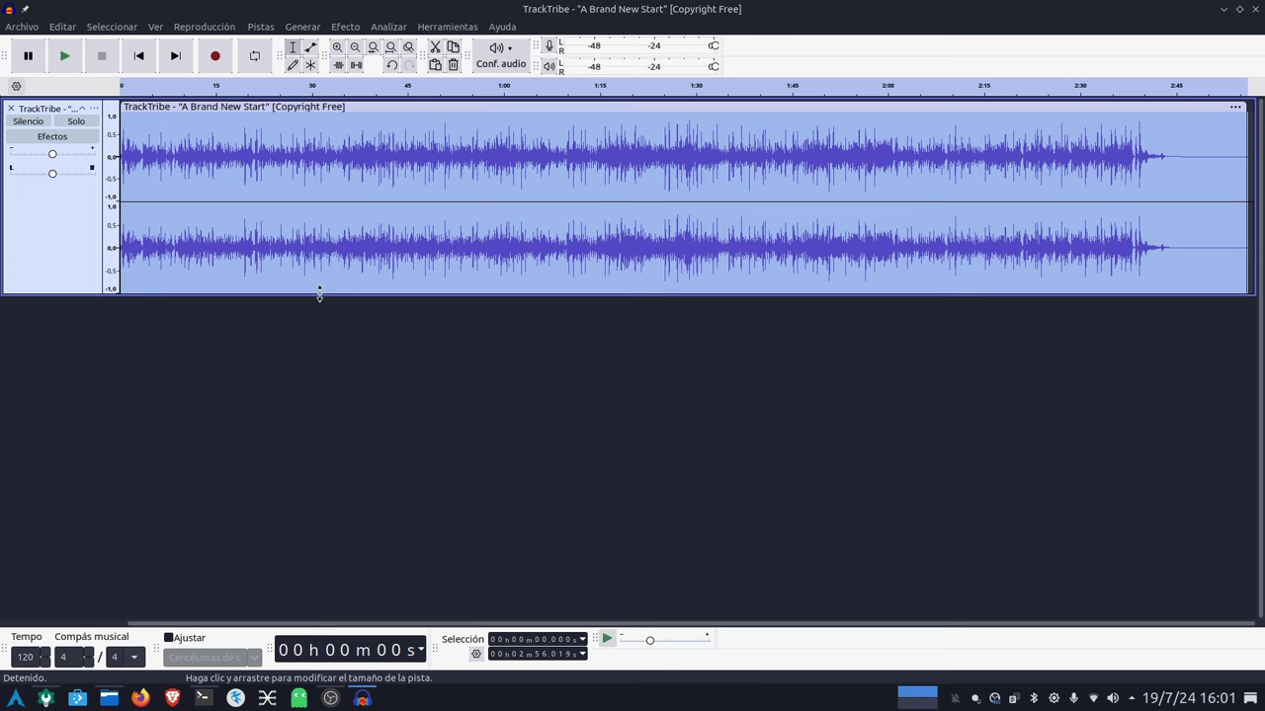
left_click_drag(319, 292, 322, 169)
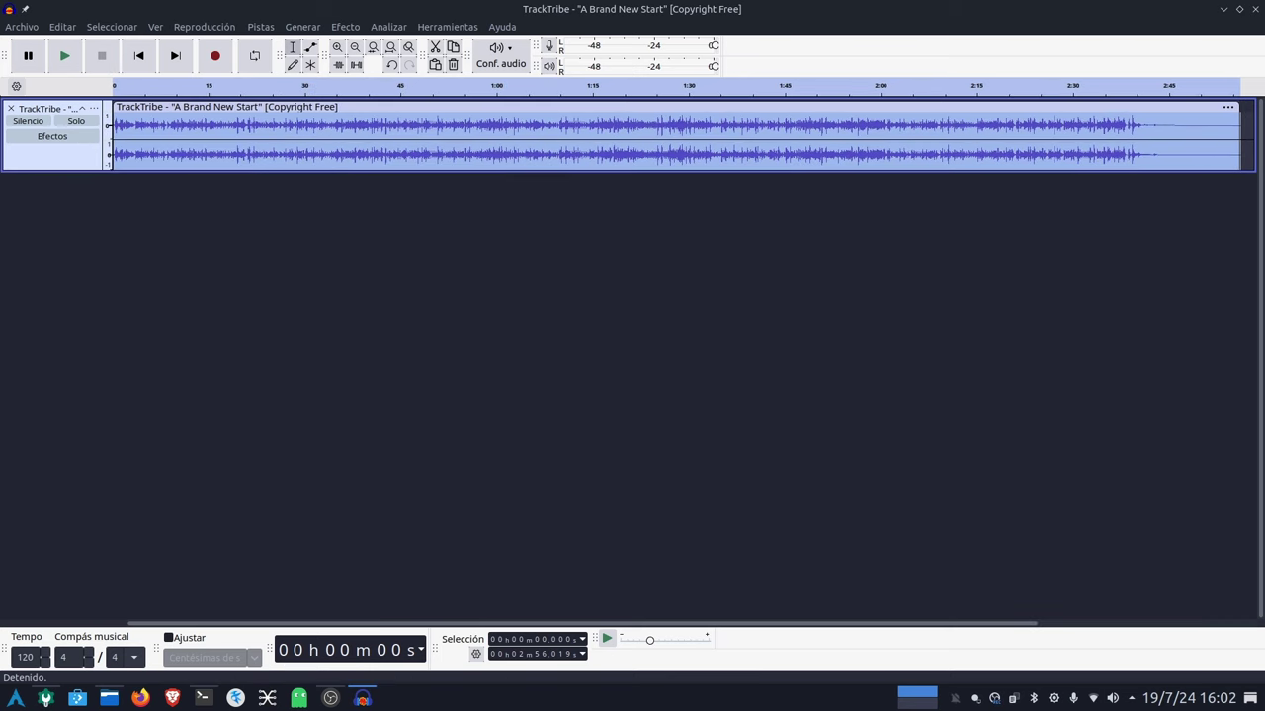
Step: Import "A Night Alone" and "Busy City" as separate tracks below the first one and reduce their heights
left_click_drag(0, 321, 240, 311)
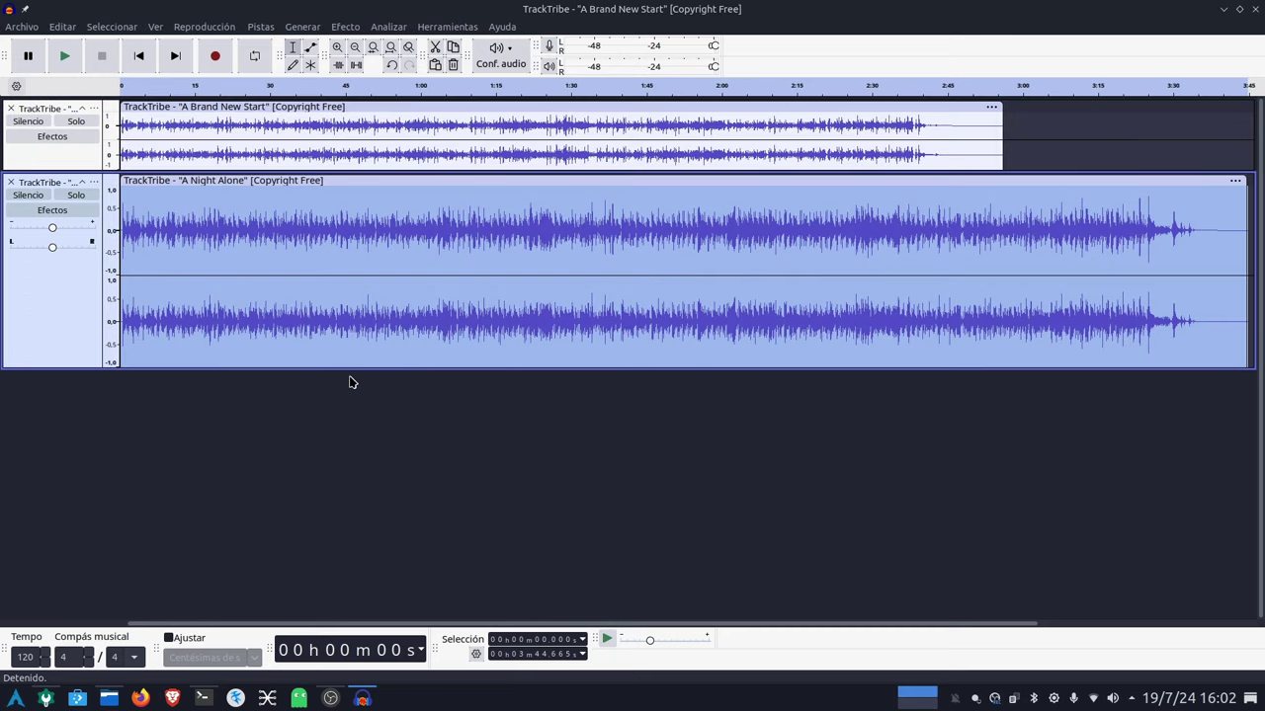
left_click_drag(350, 370, 346, 257)
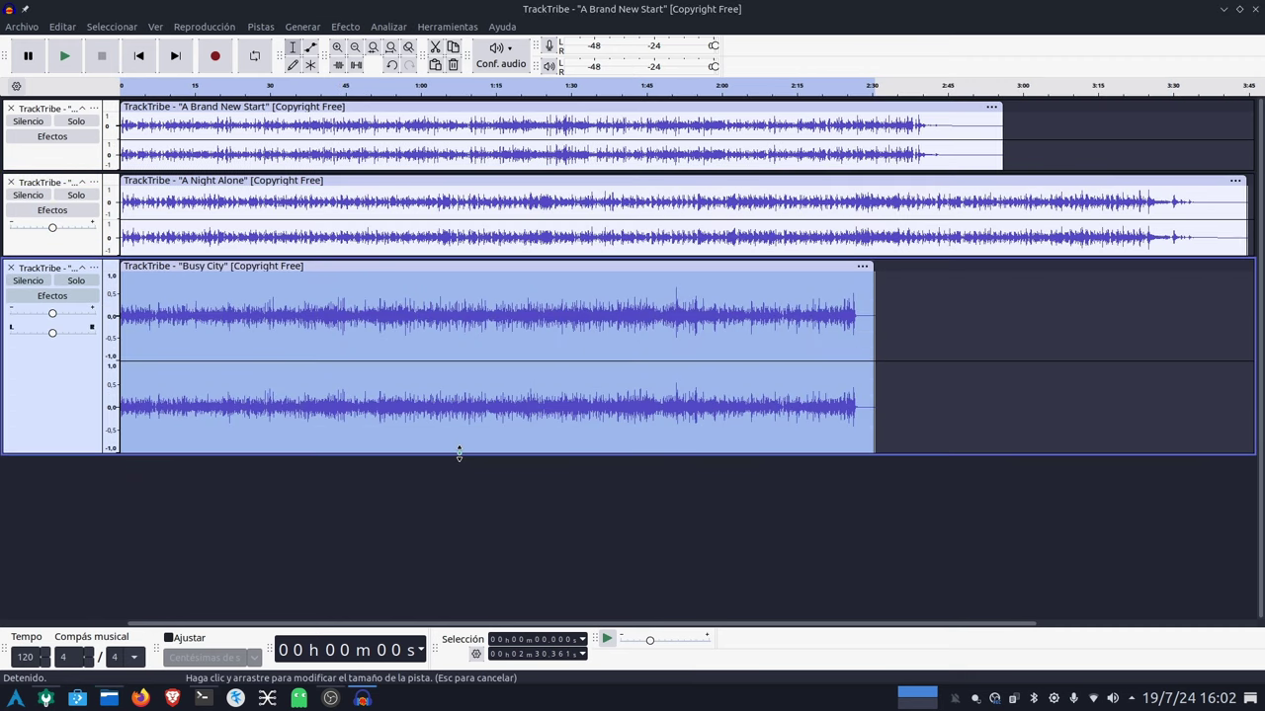
left_click_drag(461, 453, 452, 327)
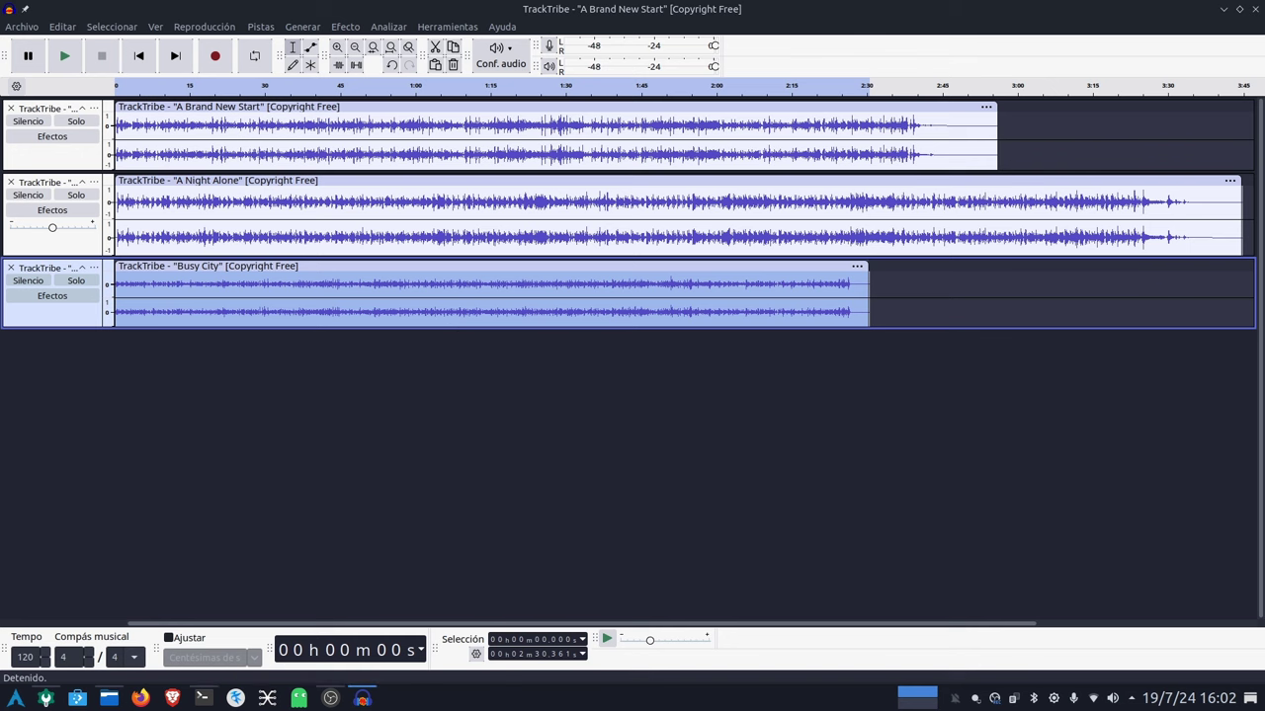
Step: Import "By the Fireplace" as the fourth track, reduce its height and clear the selection
left_click_drag(0, 367, 302, 398)
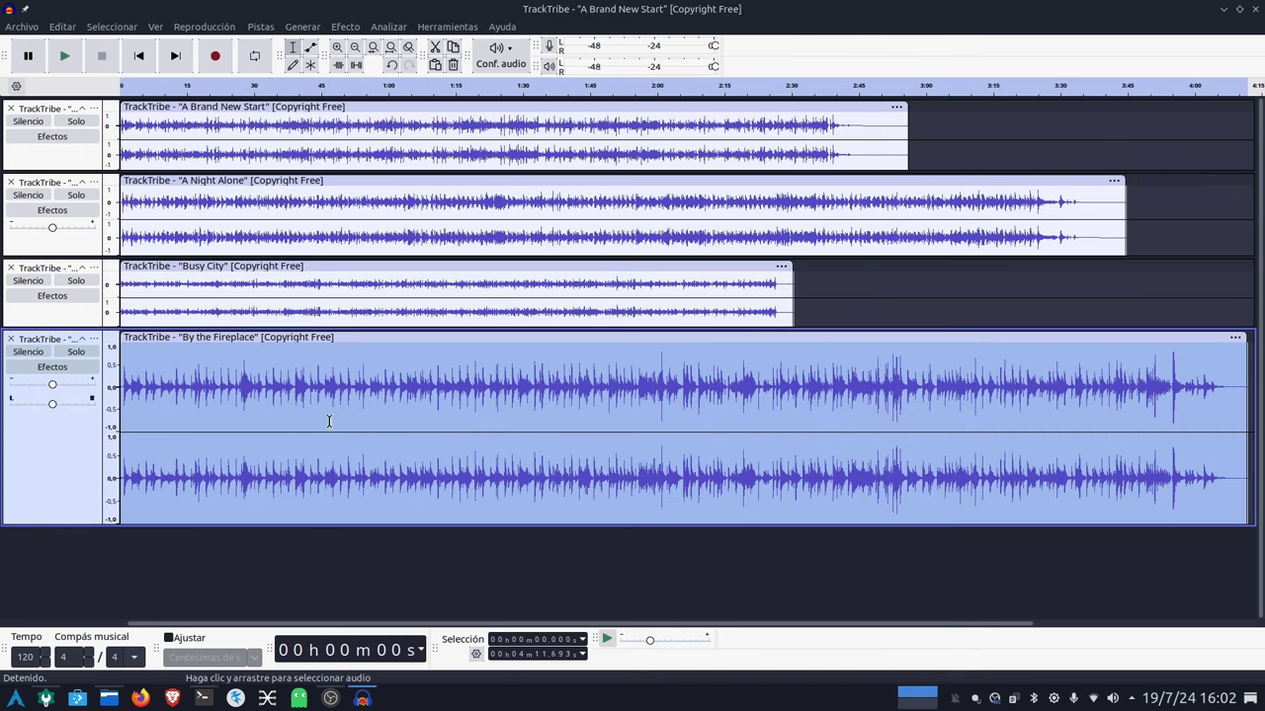
left_click_drag(426, 522, 423, 405)
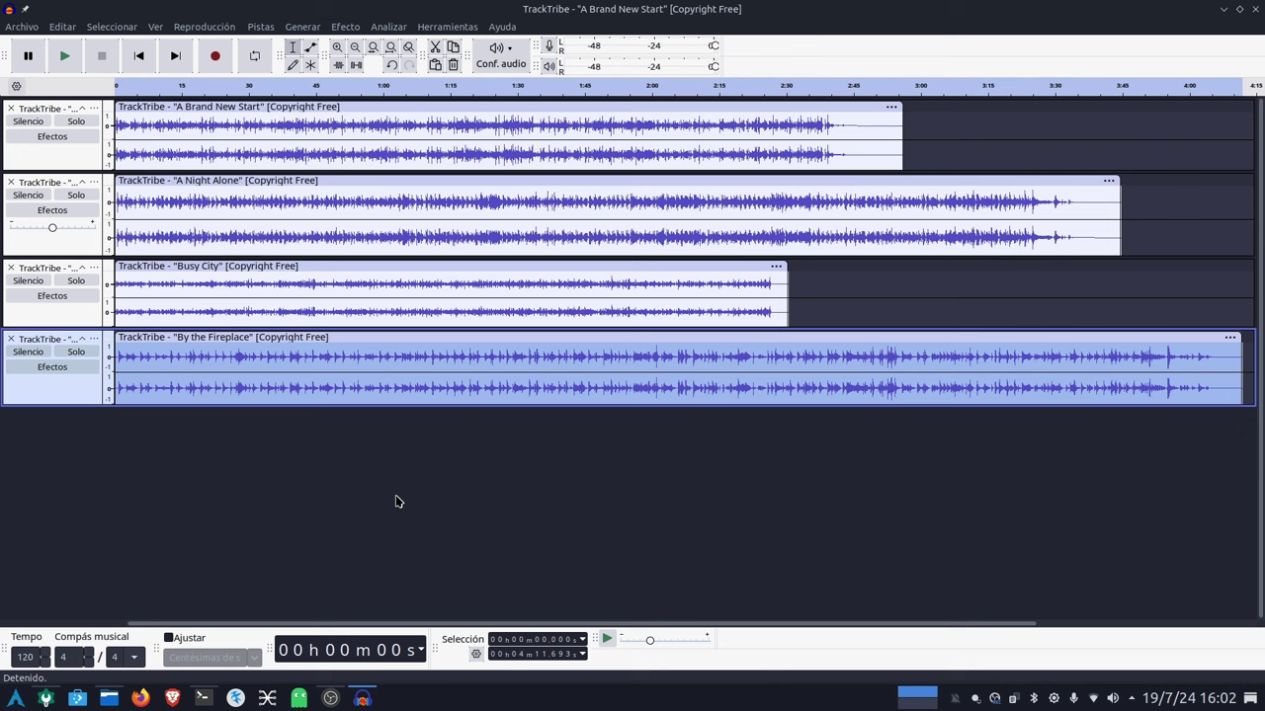
left_click(509, 572)
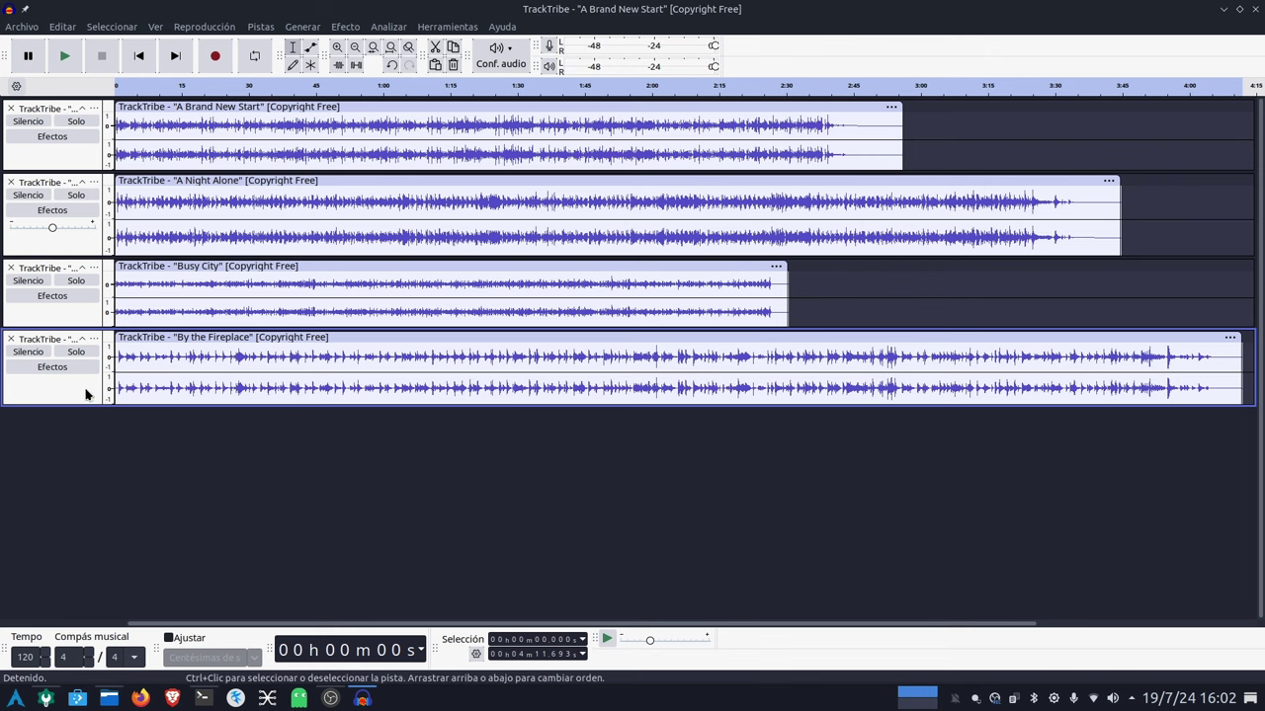
Step: Select all four tracks and align them end to end
left_click(118, 29)
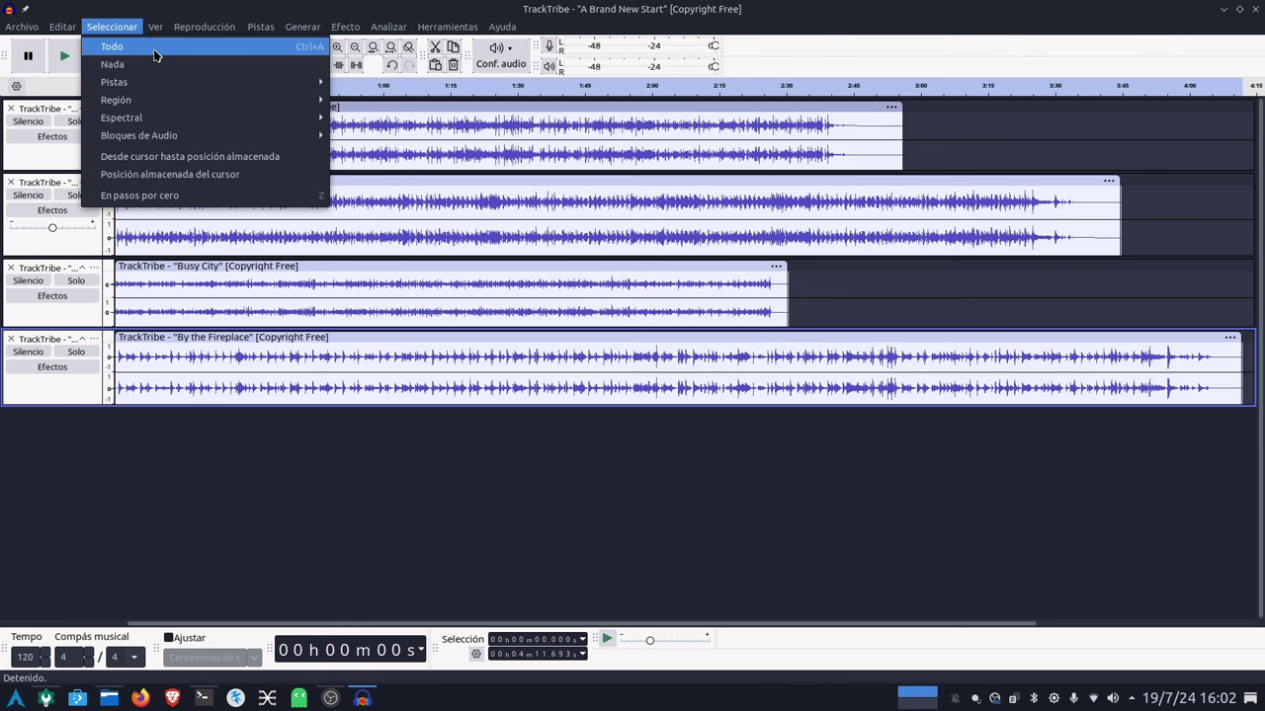
left_click(154, 55)
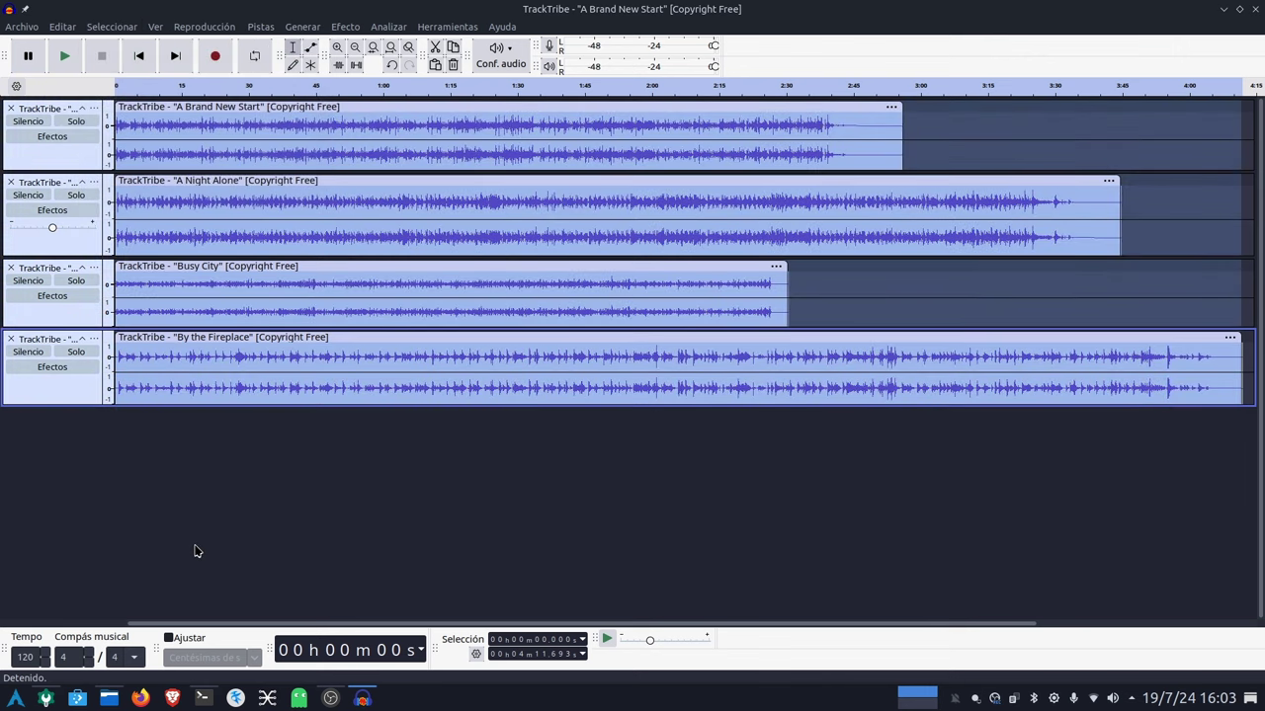
left_click(260, 27)
mouse_move(292, 168)
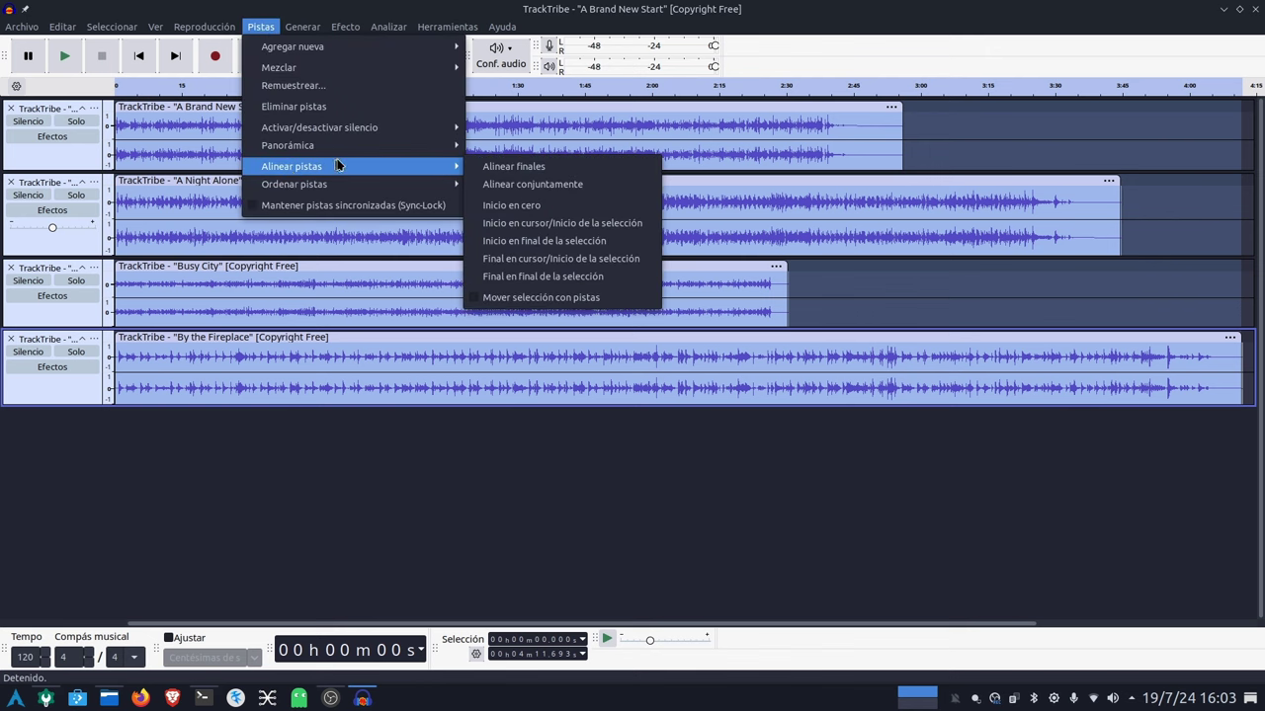
left_click(514, 167)
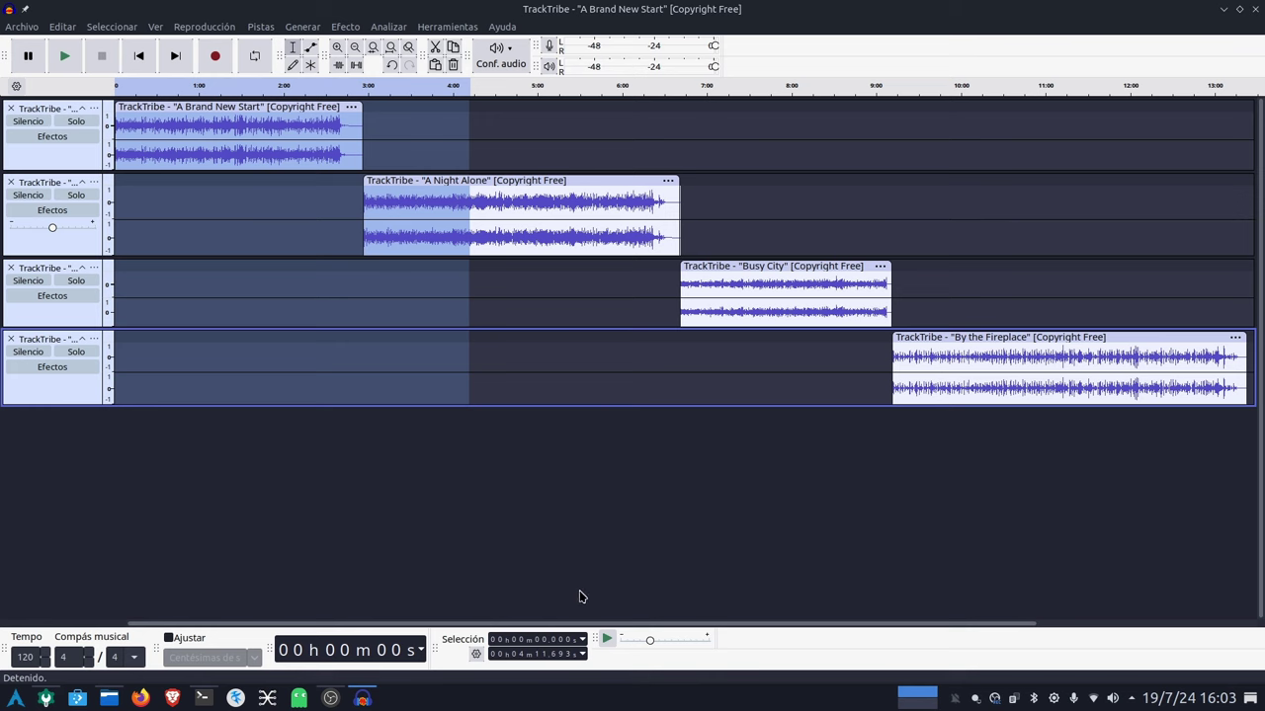
Step: Play the project from about 2:40 to check the transition from the first song to the second, stop playback and clear the selection
left_click_drag(610, 629, 743, 625)
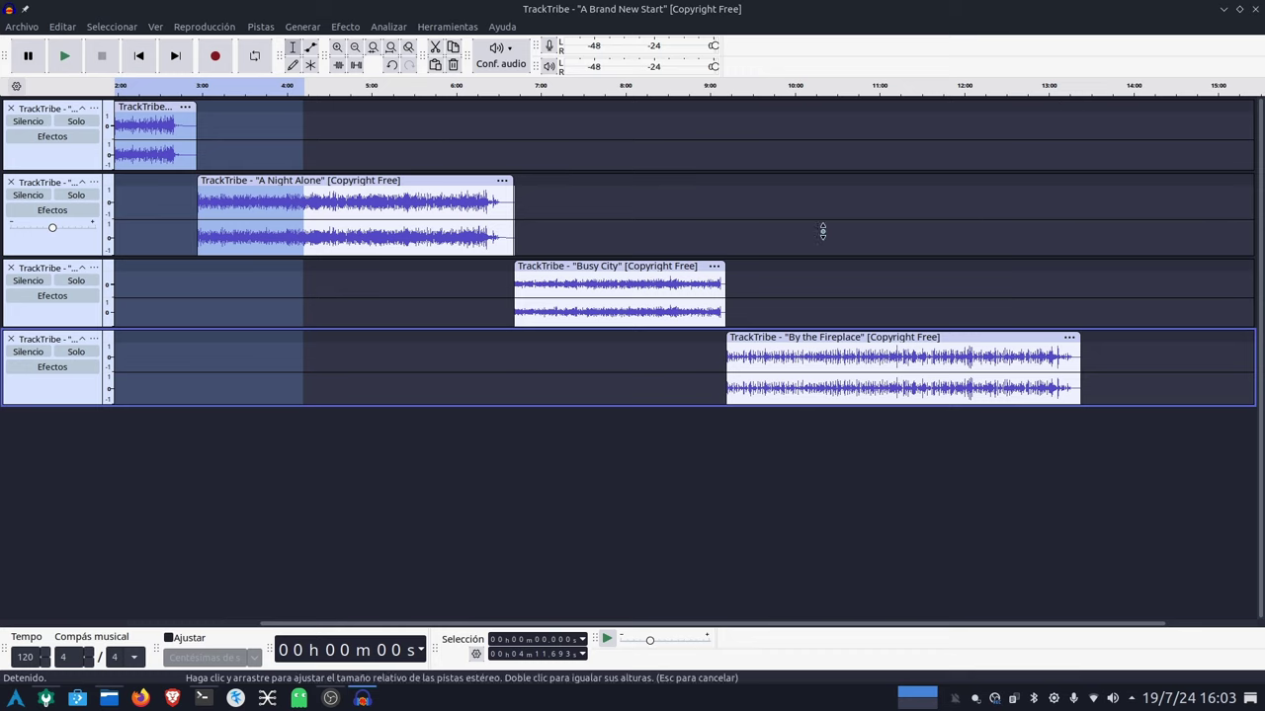
left_click_drag(417, 624, 330, 625)
left_click(282, 92)
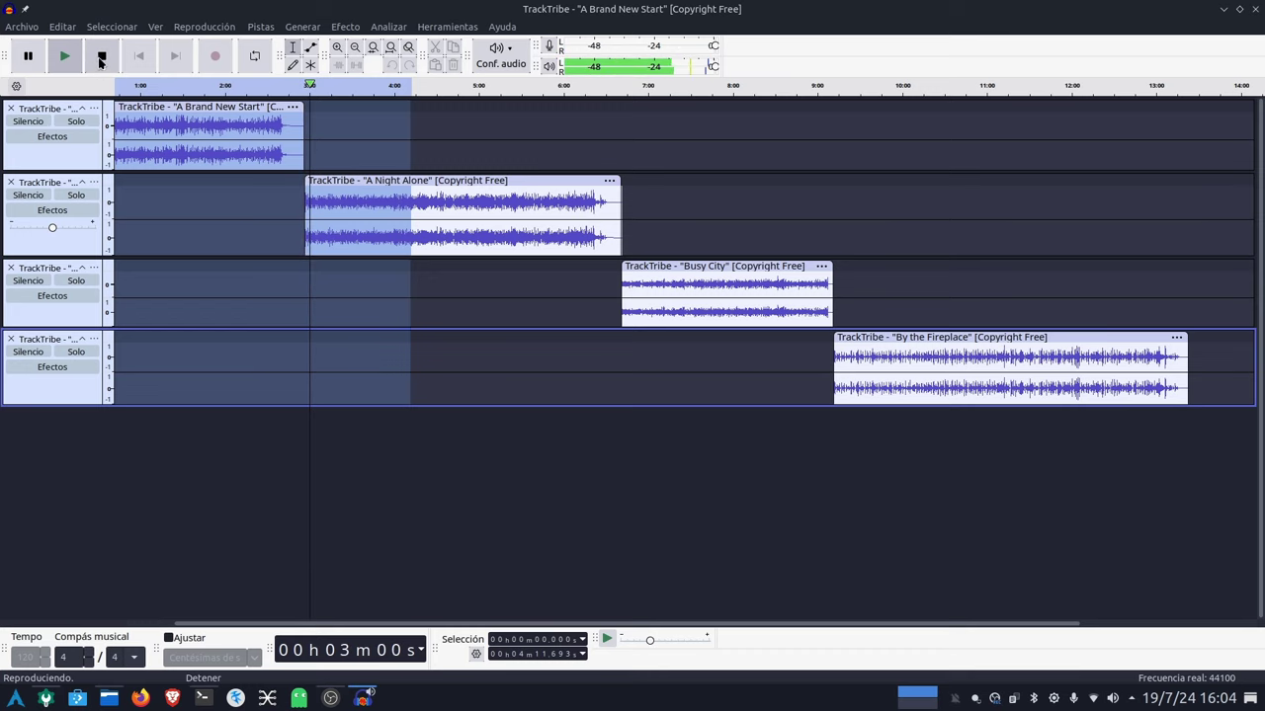
key("space")
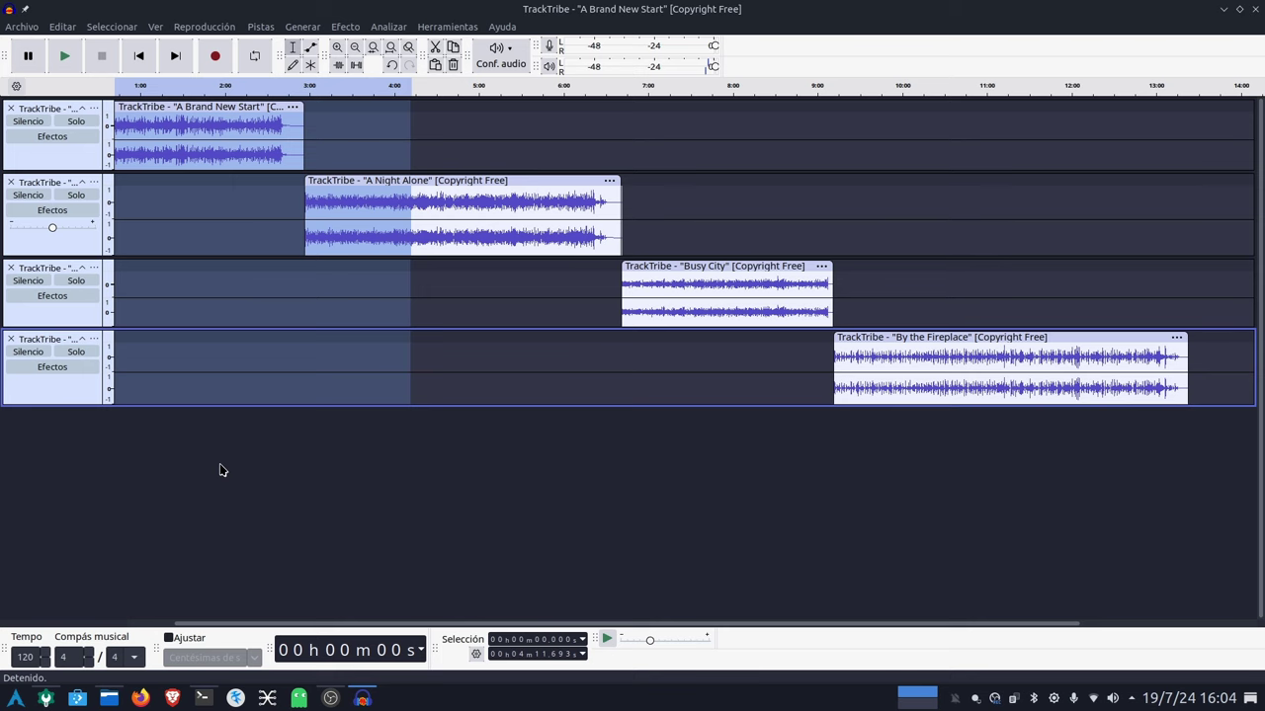
left_click(534, 503)
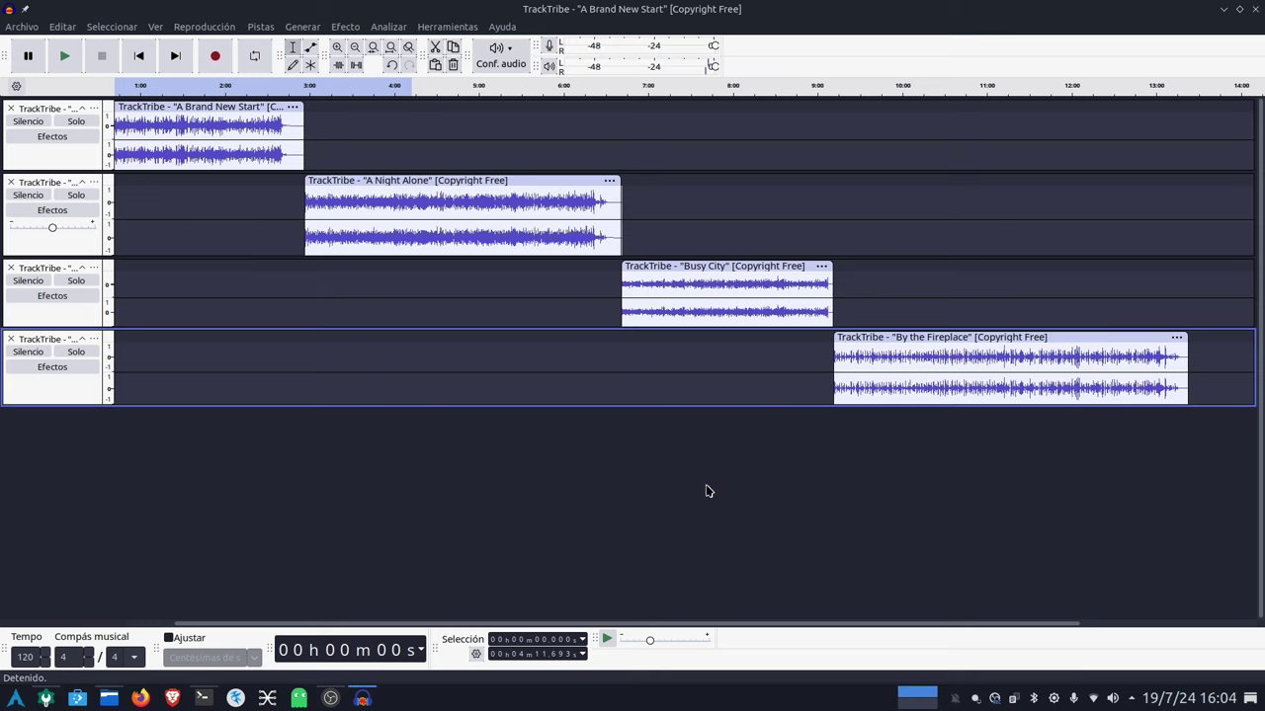
Step: Start an audio export of the project with MP3 as the file format
left_click(30, 28)
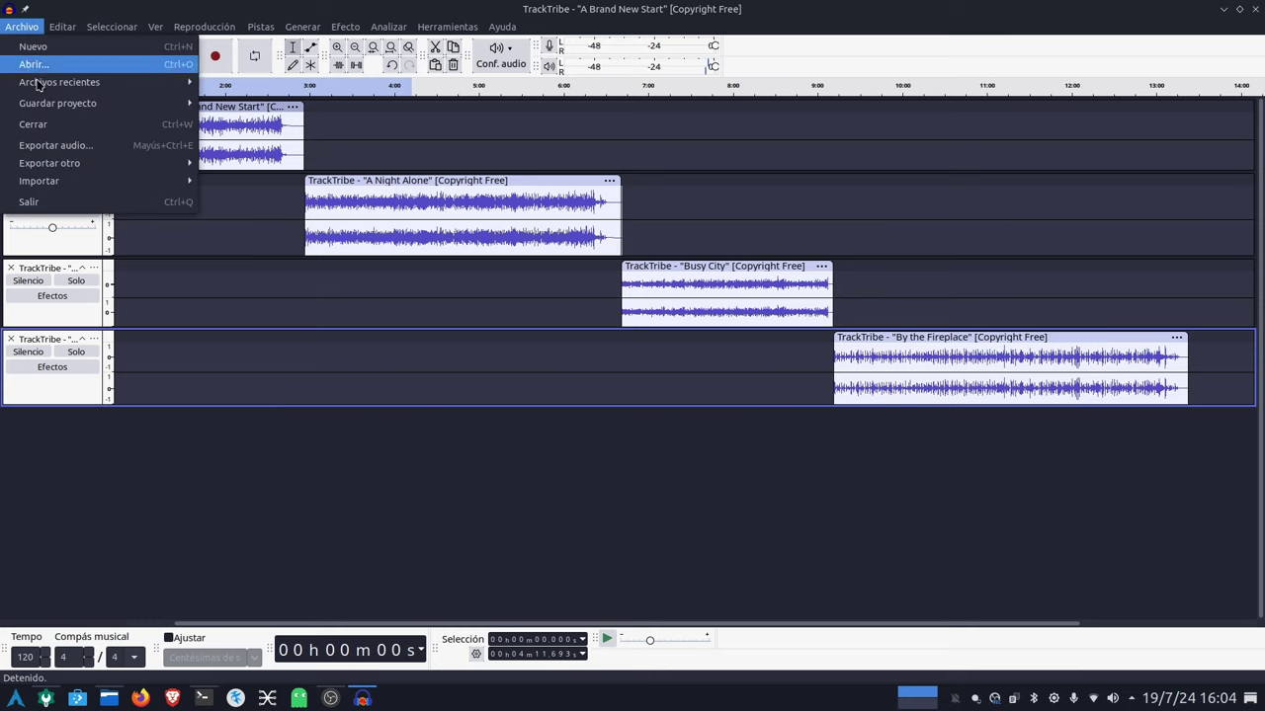
mouse_move(87, 164)
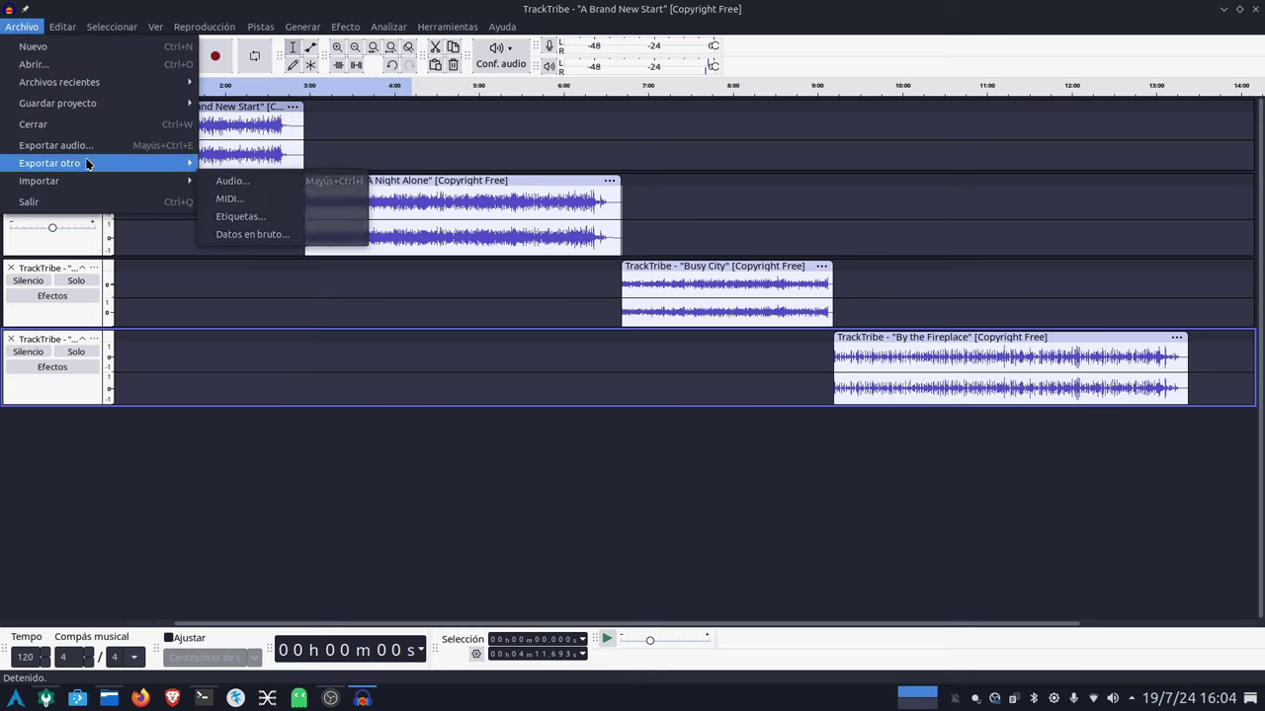
left_click(86, 142)
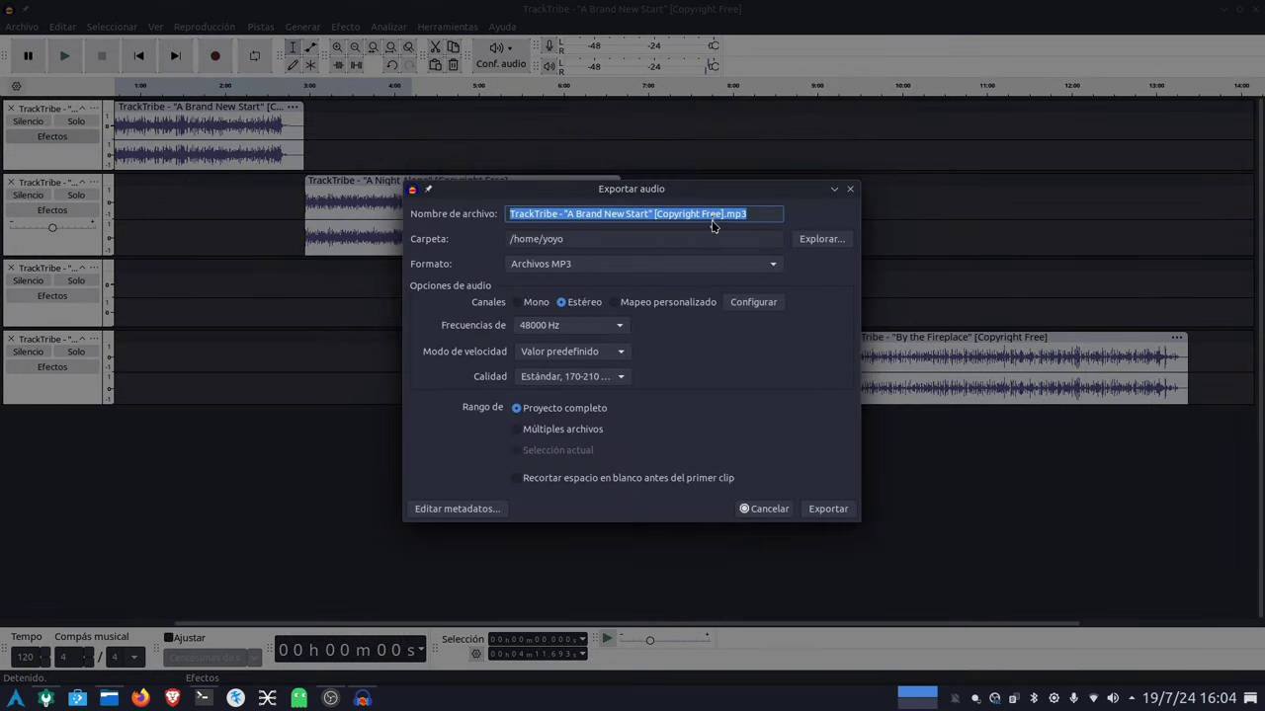
left_click(539, 264)
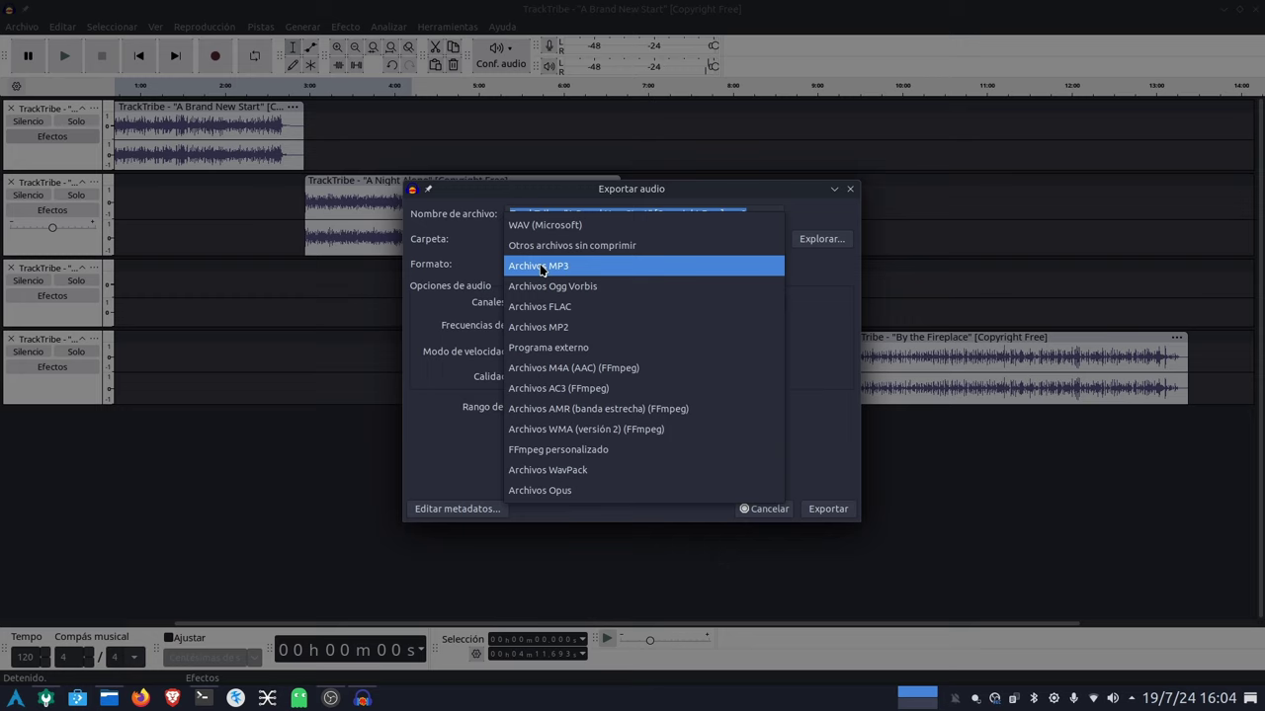
left_click(549, 268)
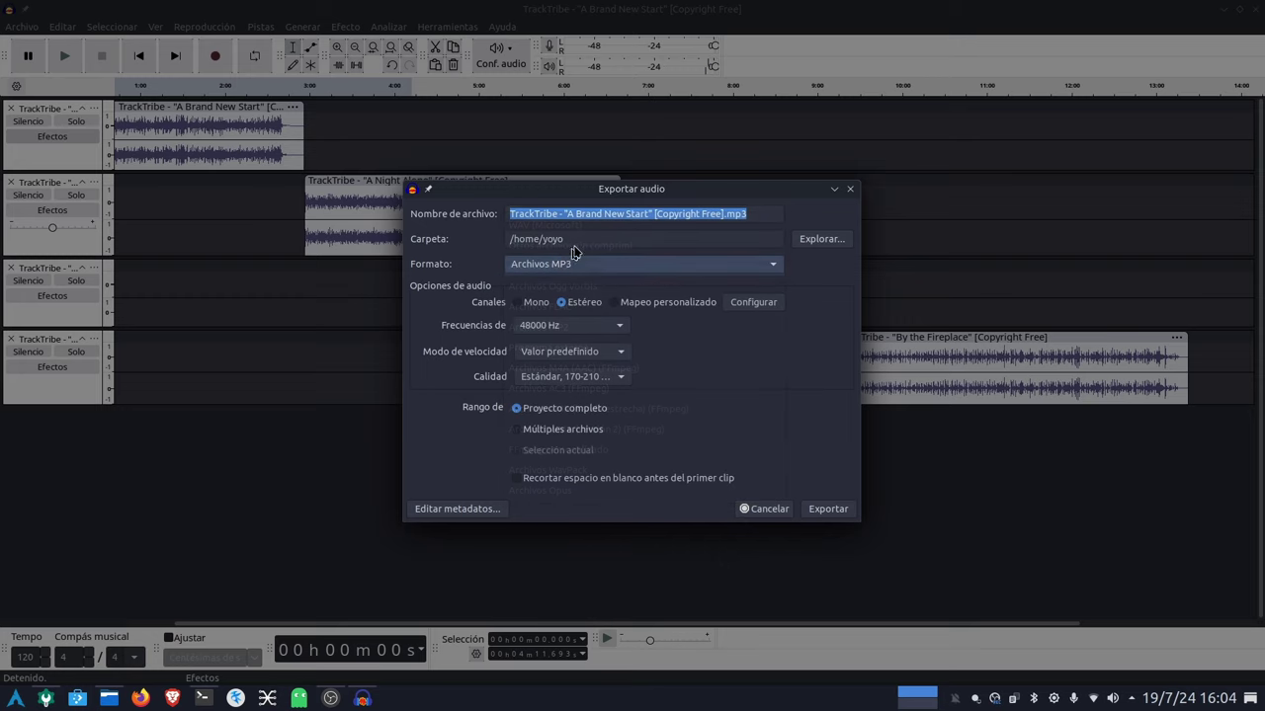
Step: Name the export file pistas-juntas.mp3
left_click(724, 214)
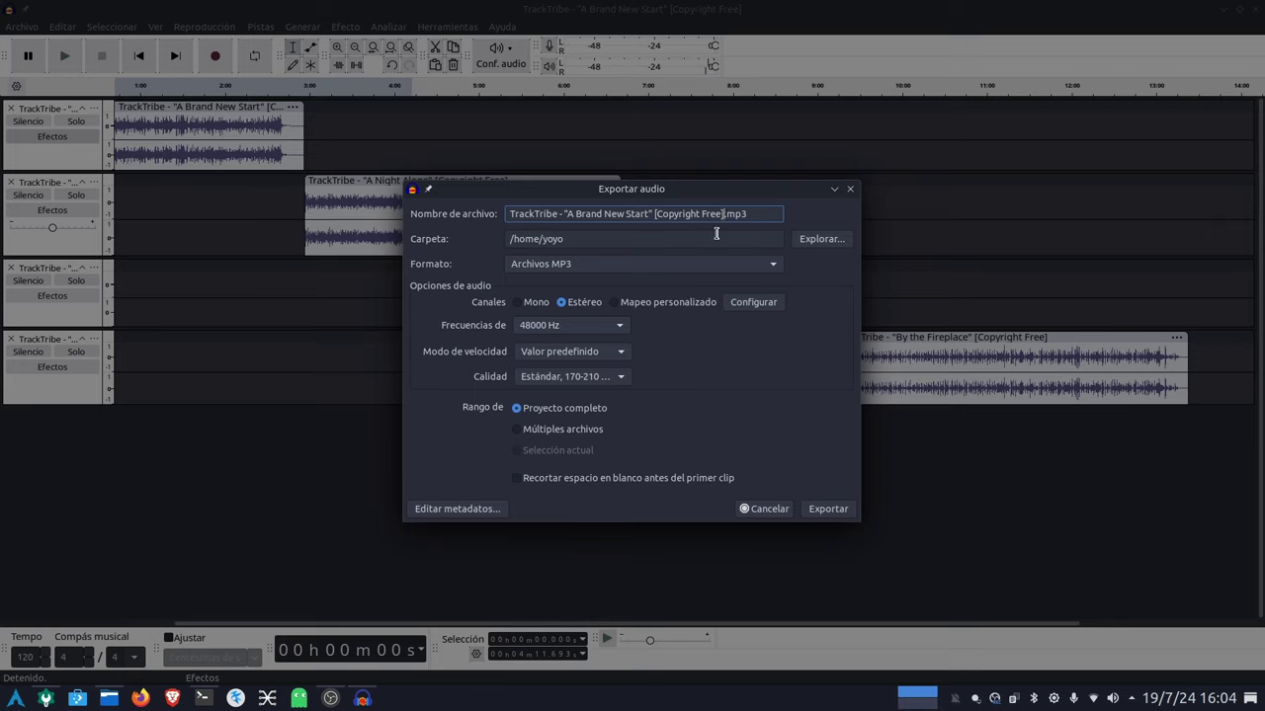
key("BackSpace")
key("BackSpace")
key("BackSpace")
key("BackSpace")
key("BackSpace")
key("BackSpace")
key("BackSpace")
key("BackSpace")
key("BackSpace")
key("BackSpace")
key("BackSpace")
key("BackSpace")
key("BackSpace")
key("BackSpace")
key("BackSpace")
key("BackSpace")
key("BackSpace")
key("BackSpace")
key("BackSpace")
key("BackSpace")
key("BackSpace")
key("BackSpace")
key("BackSpace")
key("BackSpace")
key("BackSpace")
key("BackSpace")
key("BackSpace")
key("BackSpace")
key("BackSpace")
key("BackSpace")
key("BackSpace")
key("BackSpace")
key("BackSpace")
key("BackSpace")
key("BackSpace")
key("BackSpace")
key("BackSpace")
key("BackSpace")
key("BackSpace")
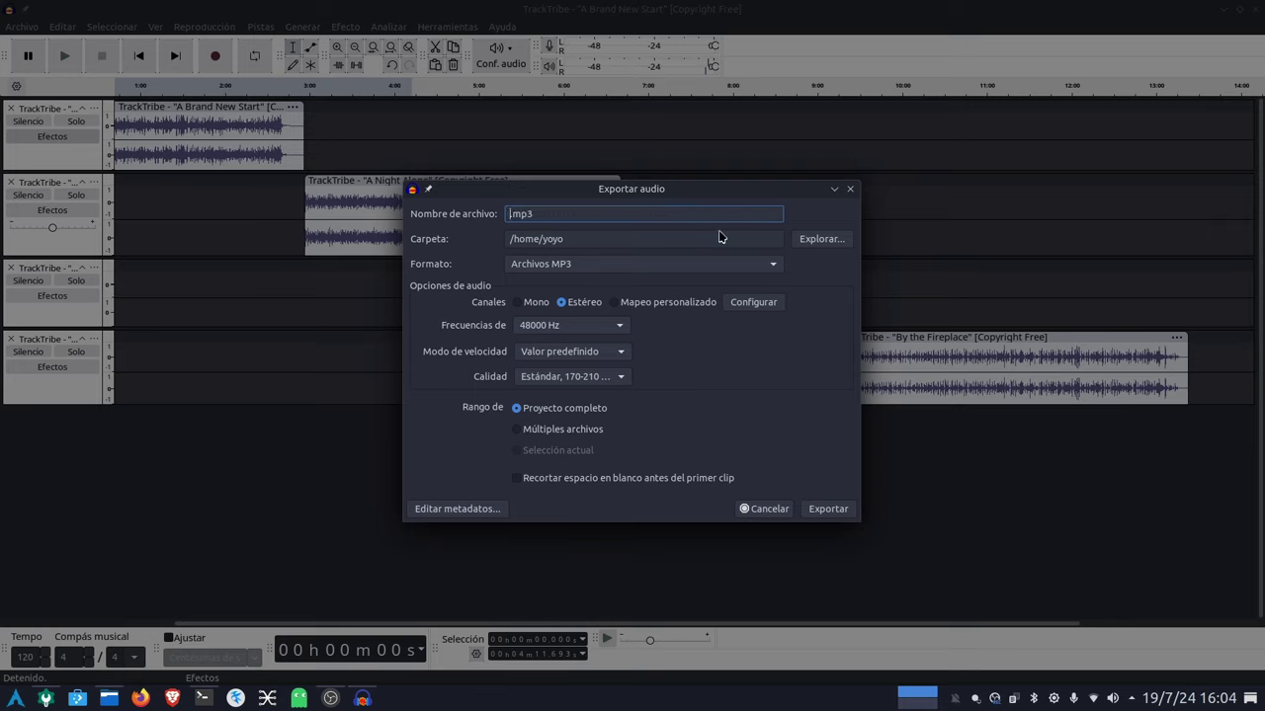
type("pistas-juntas")
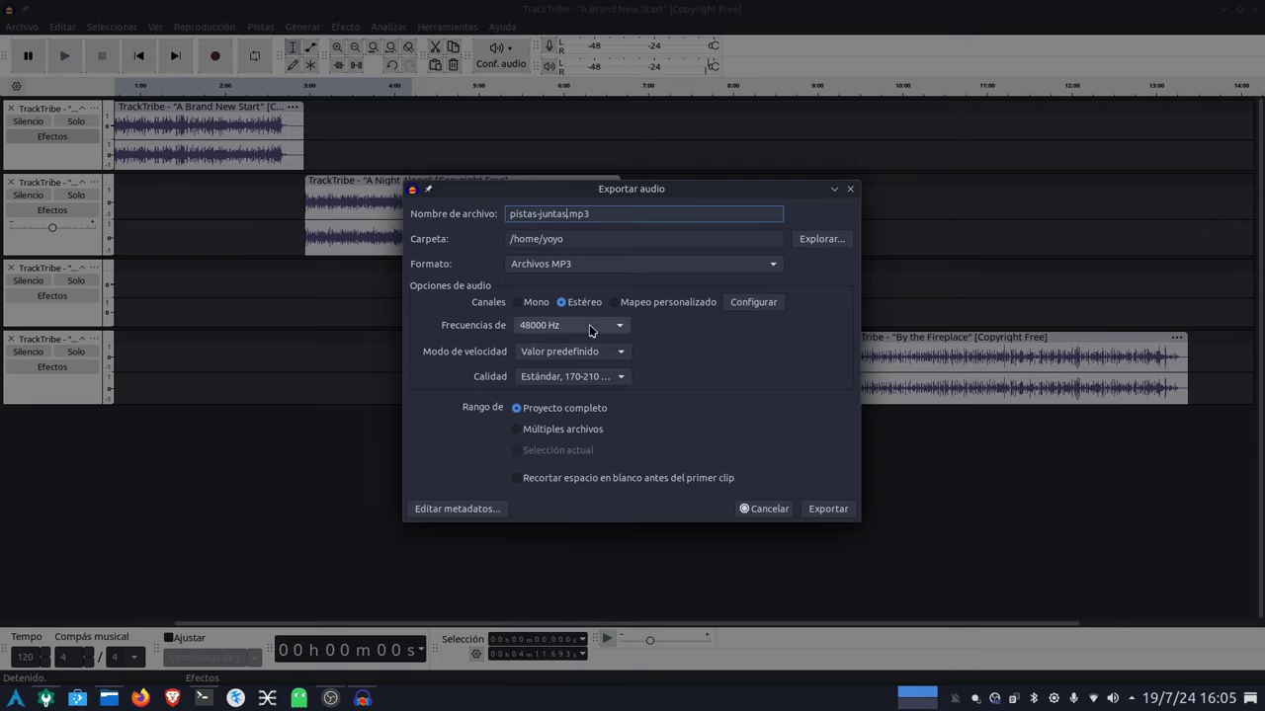
Step: Choose Standard quality, 170-210 kbps, and export the complete project
left_click(599, 377)
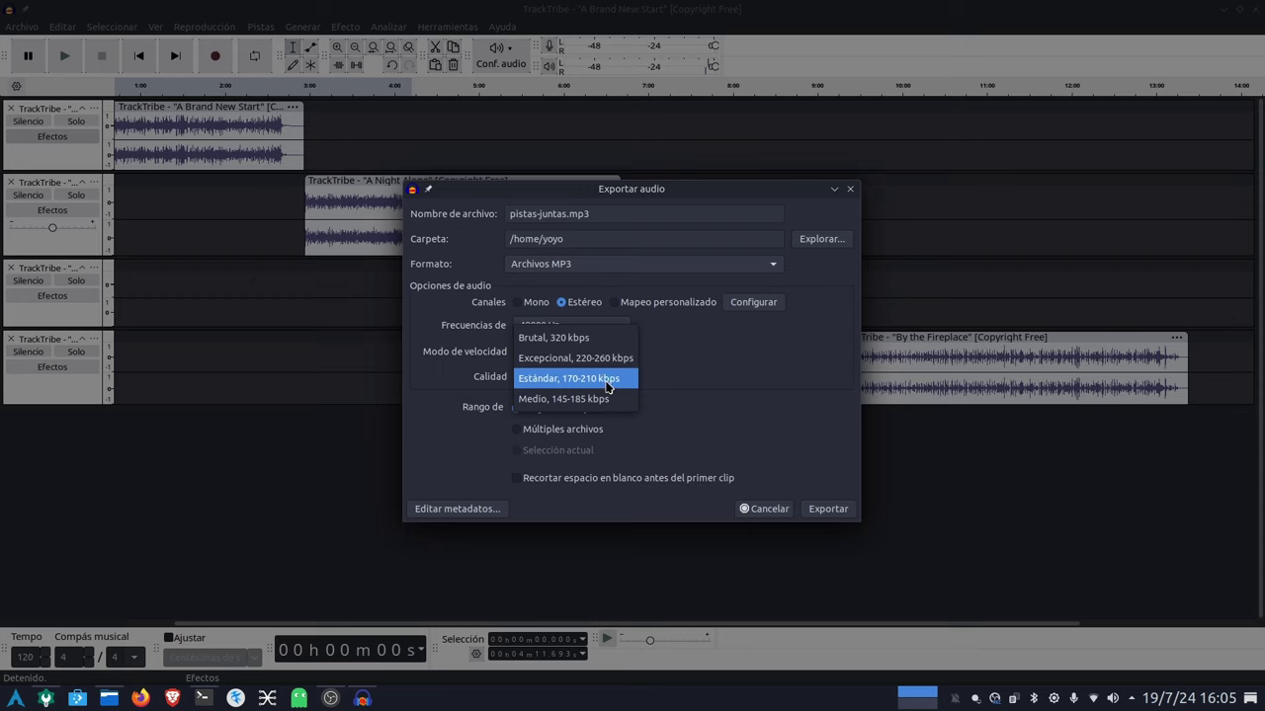
left_click(606, 385)
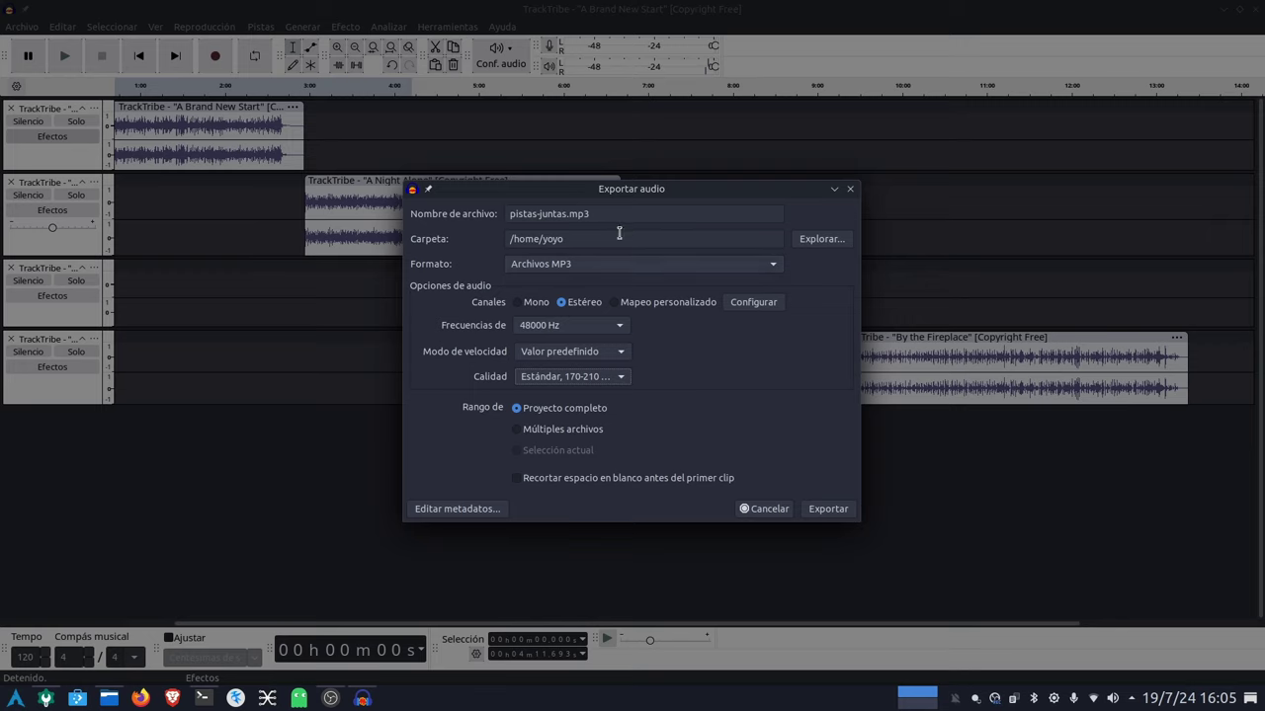
left_click(828, 510)
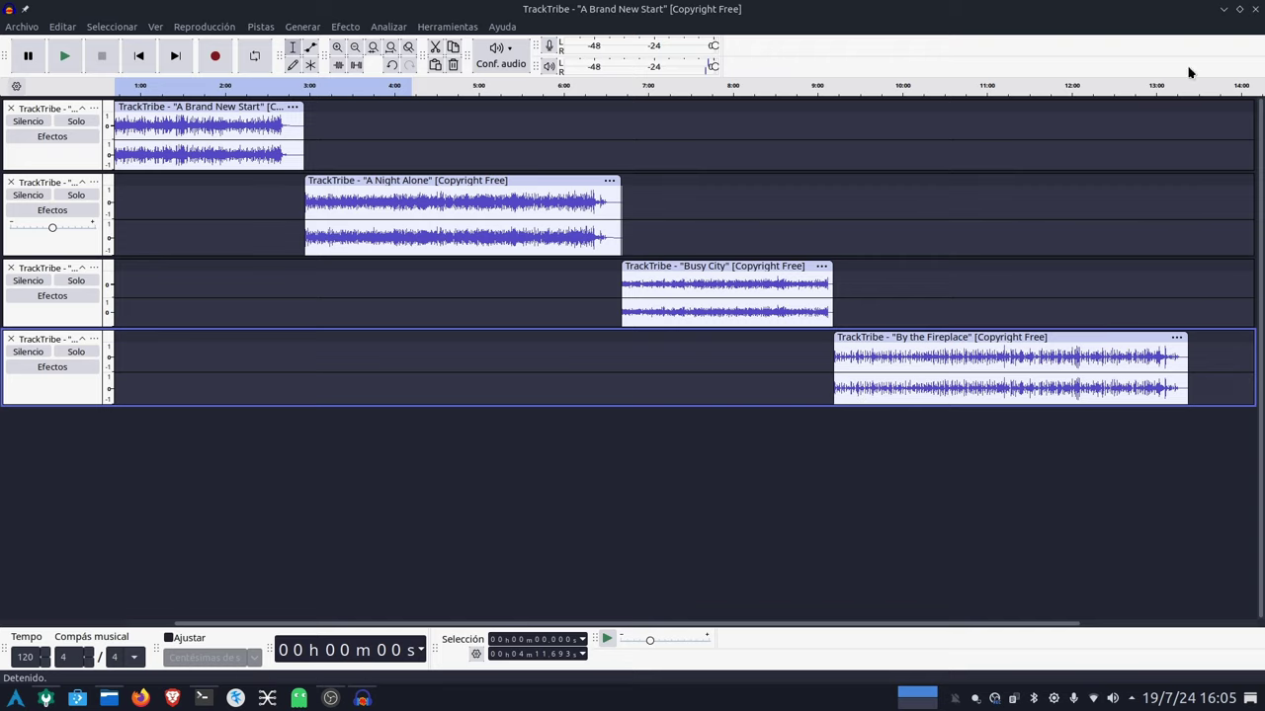
Step: Switch to the Dolphin file manager and open pistas-juntas.mp3 from the home folder in VLC
left_click(1223, 10)
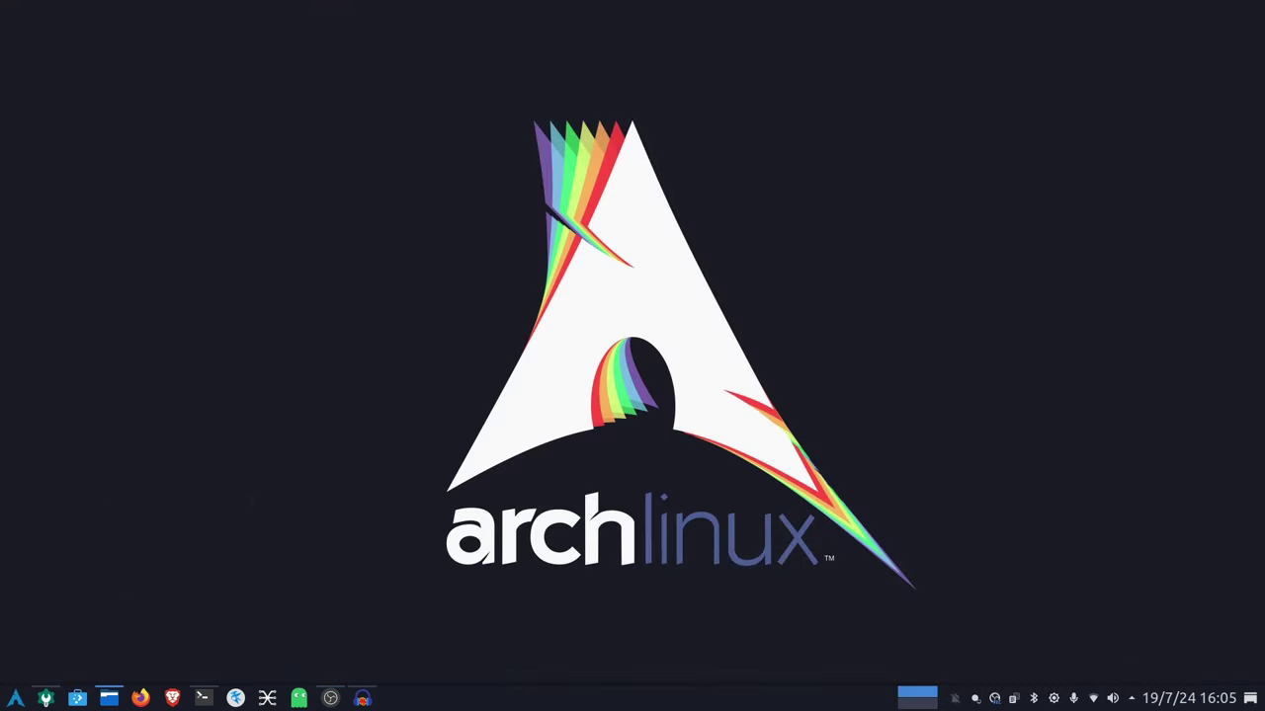
left_click(177, 202)
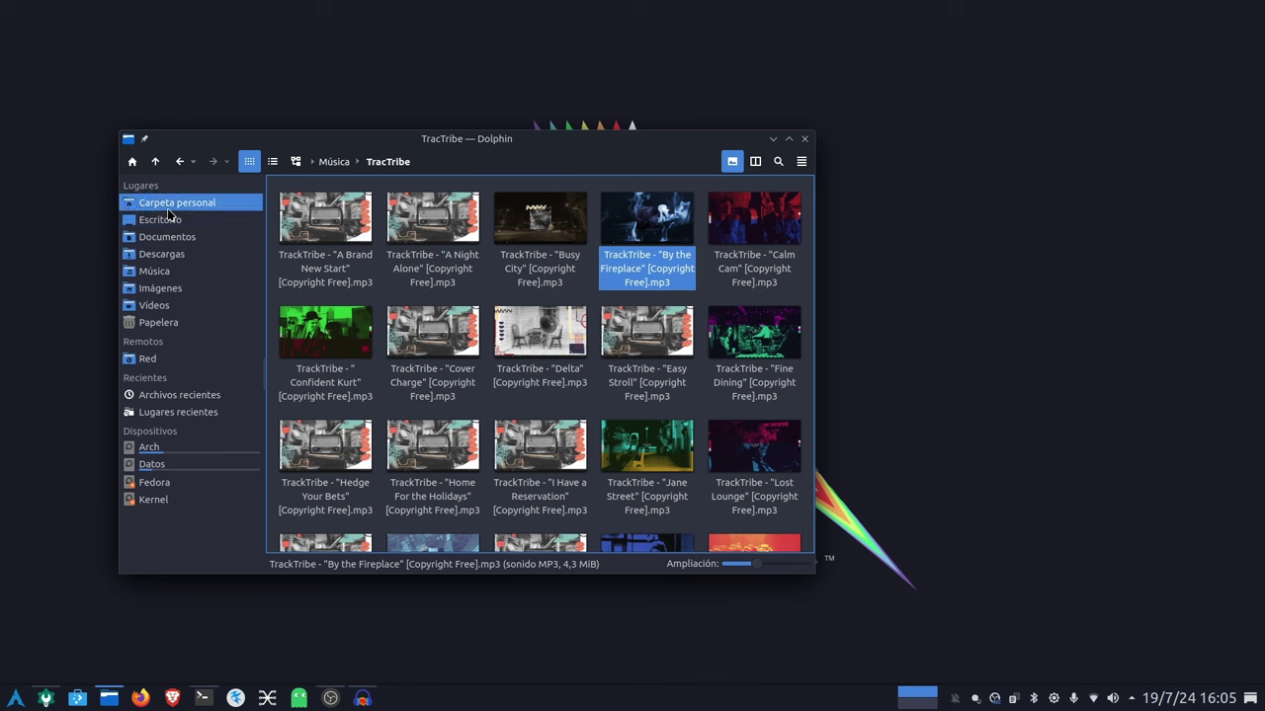
left_click(759, 494)
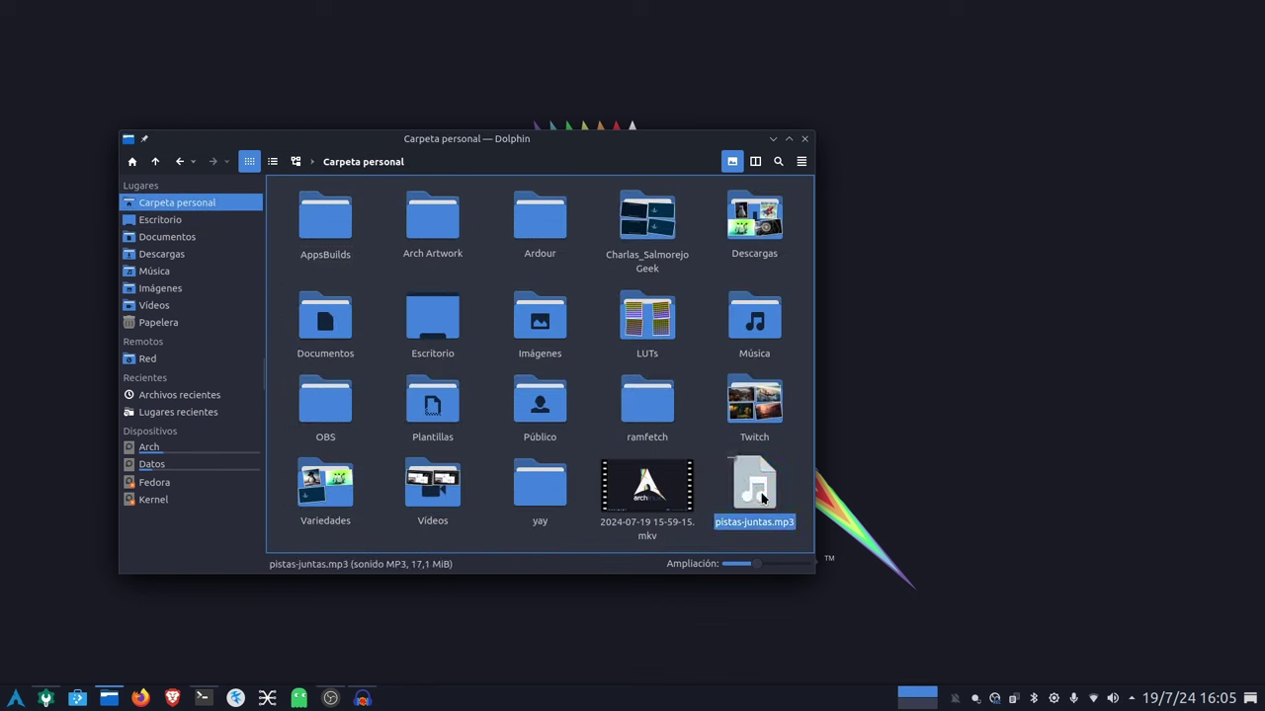
right_click(761, 497)
mouse_move(840, 362)
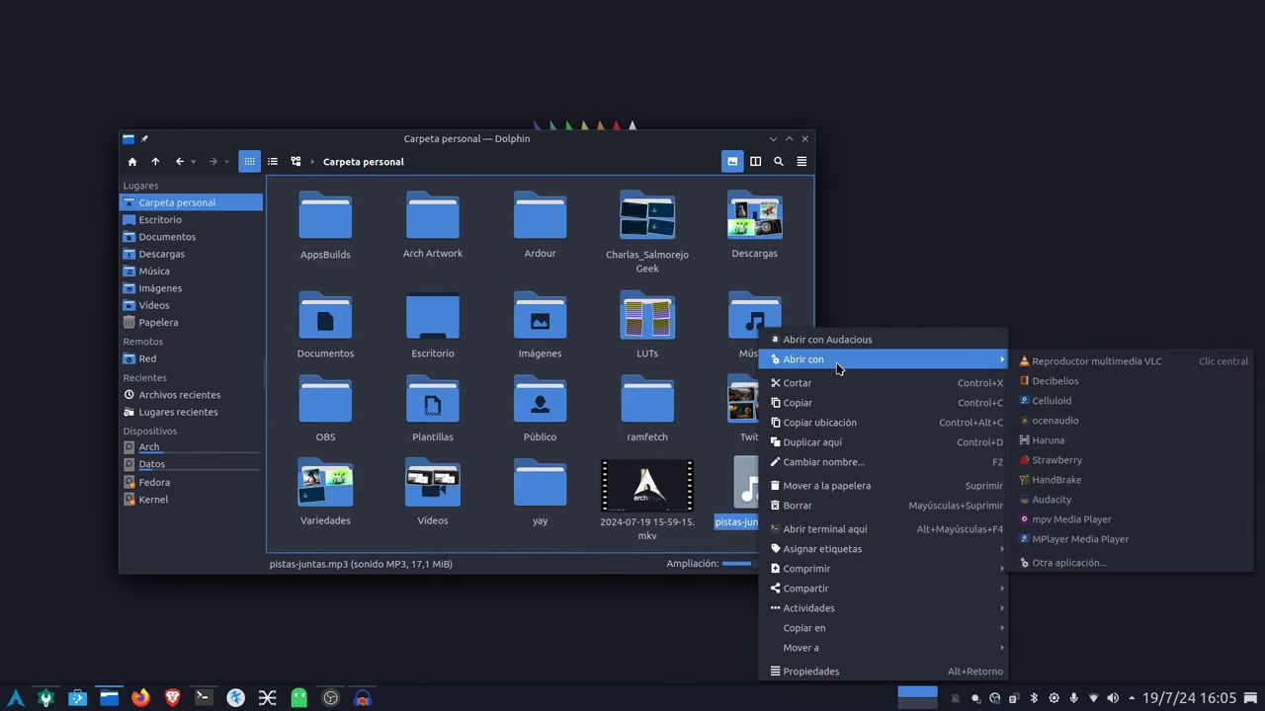
left_click(1095, 366)
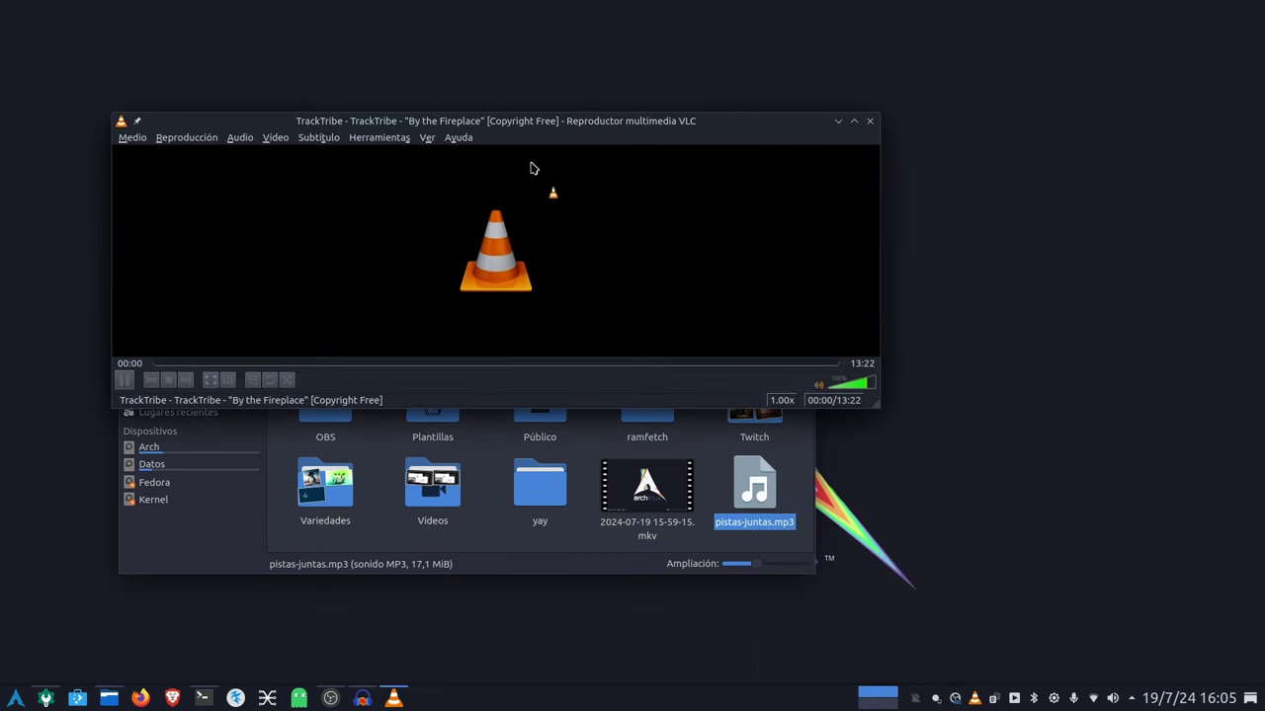
Step: Move the VLC player window aside, pause the playback and switch back to Audacity
left_click_drag(497, 131, 643, 138)
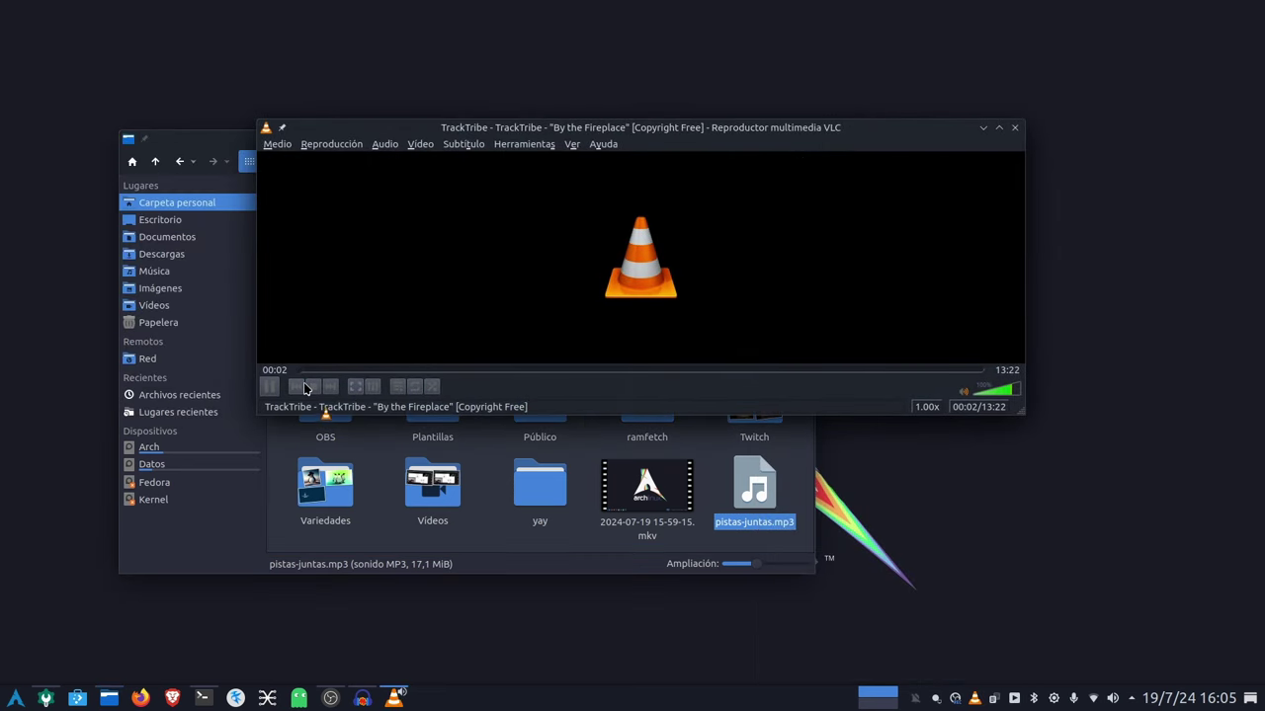
left_click(270, 386)
left_click(361, 699)
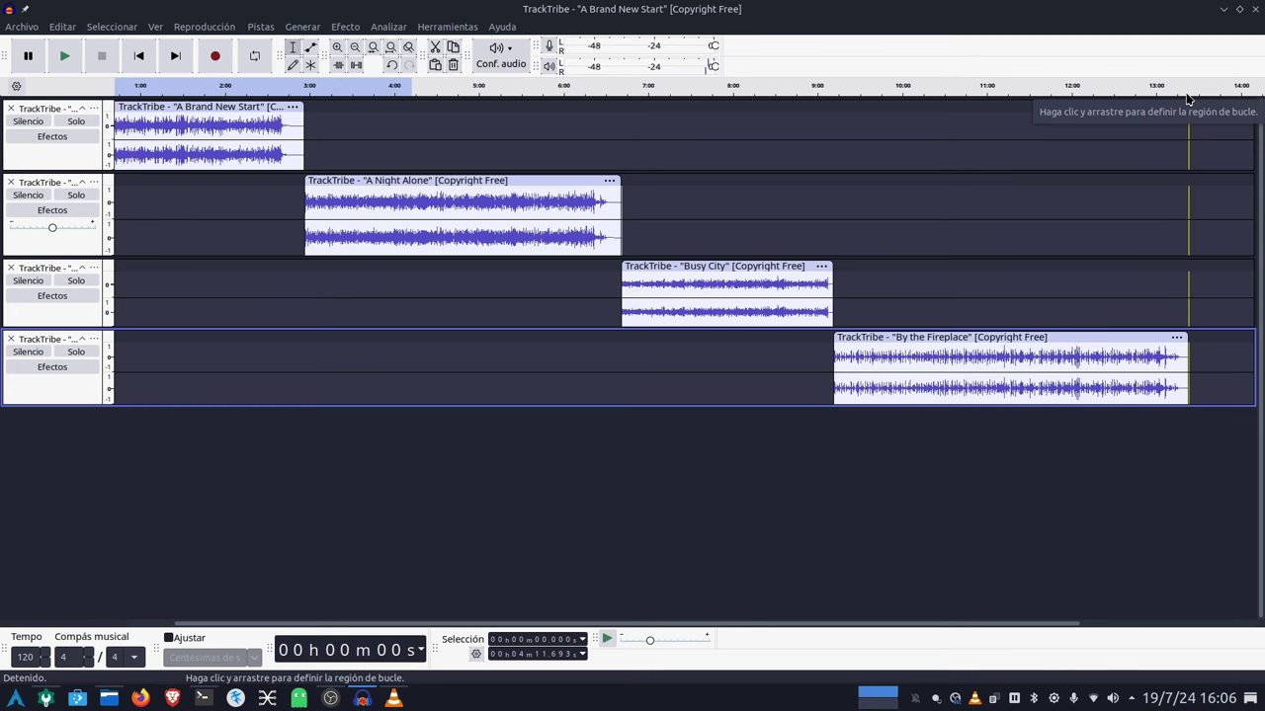
Step: Minimize Audacity, resume pistas-juntas.mp3 in VLC and sample the playback at about 01:58, near the middle and at about 10:44
left_click(1223, 9)
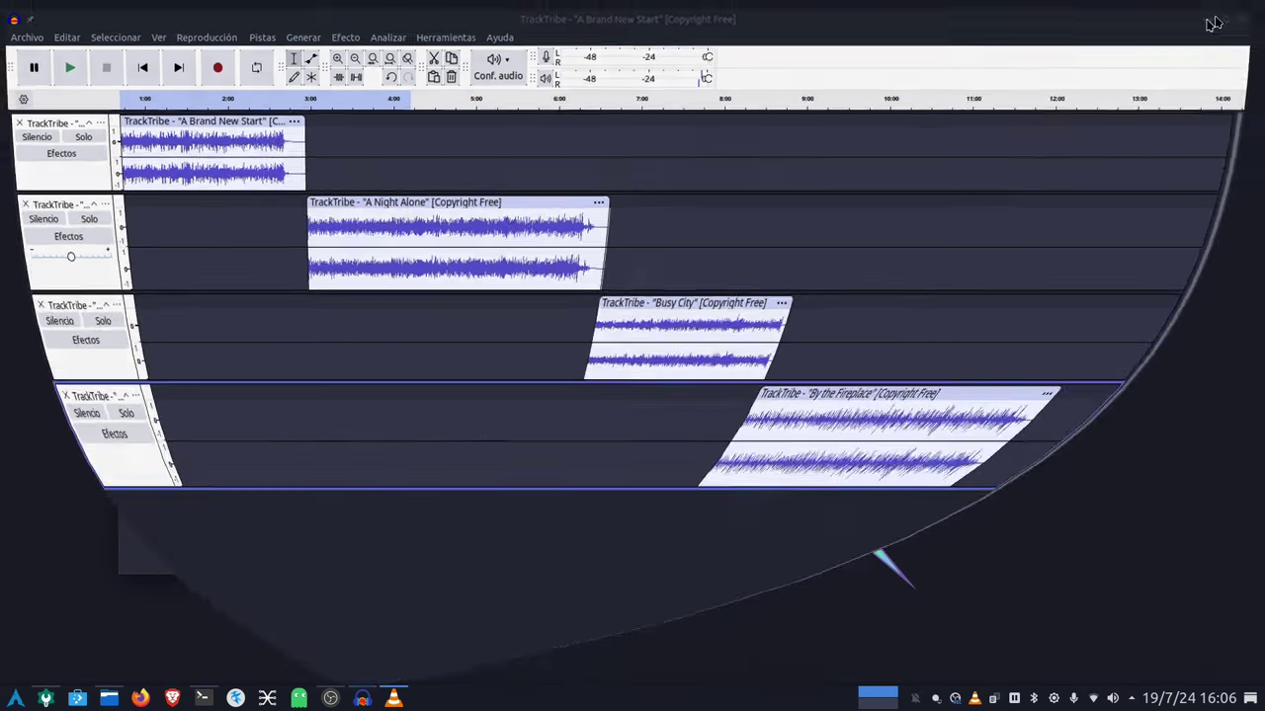
left_click(269, 387)
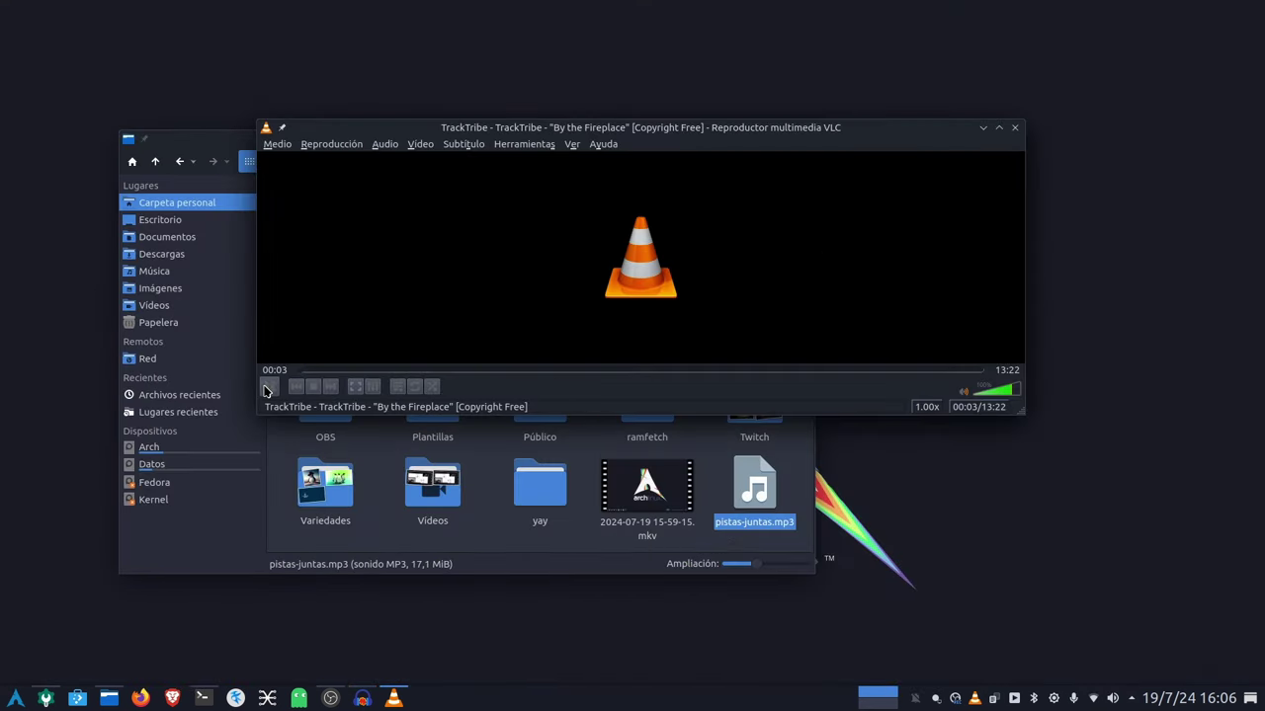
left_click(396, 370)
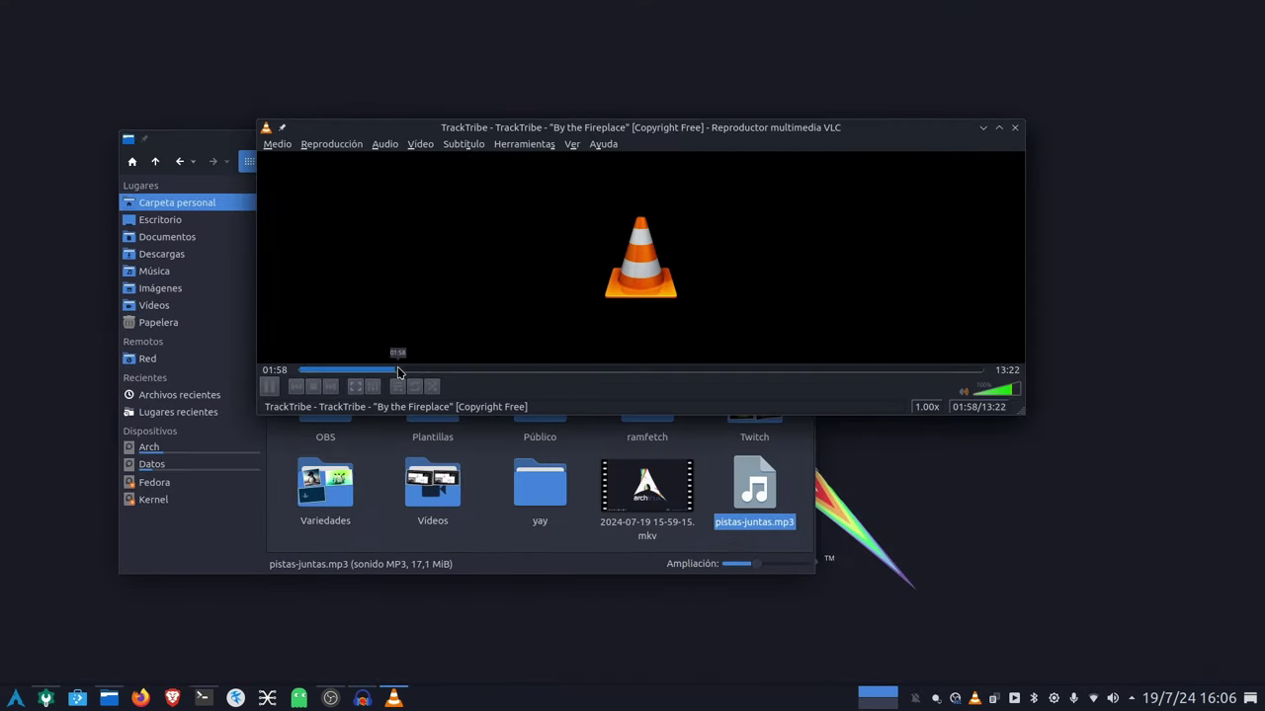
left_click(586, 371)
left_click(848, 370)
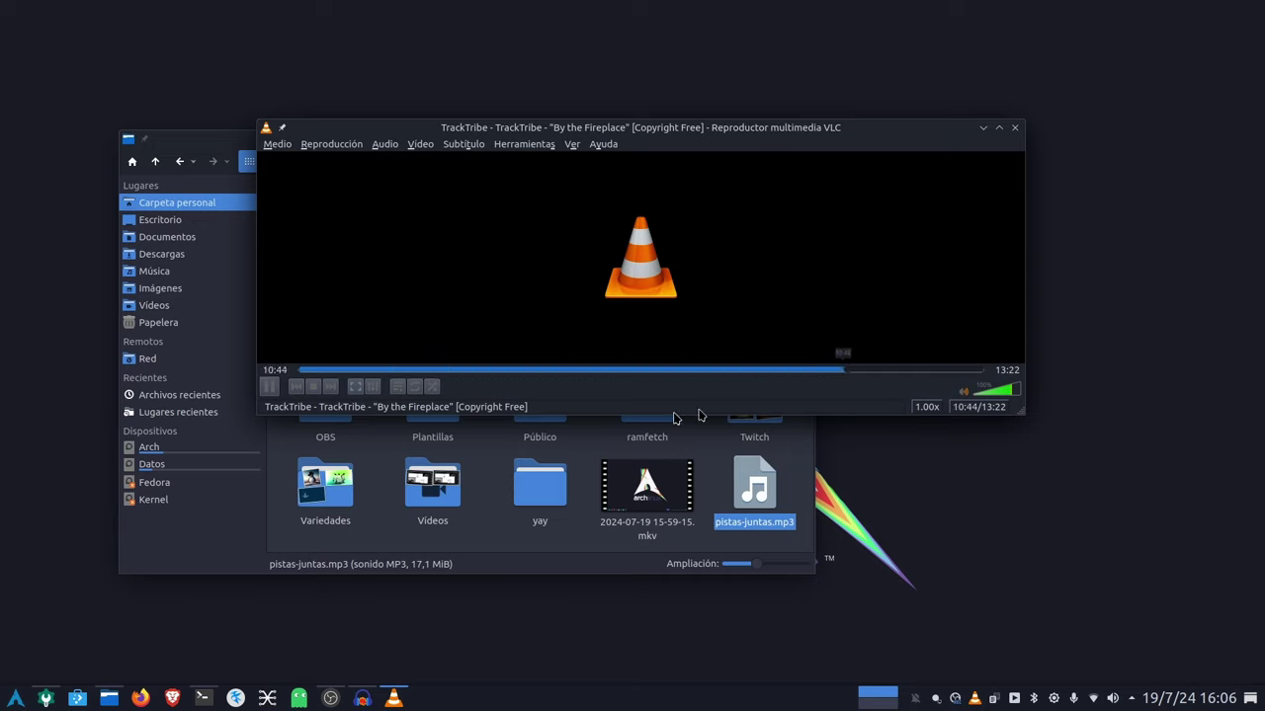
Step: Pause the playback, minimize the VLC player window and switch back to the Audacity project
left_click(268, 391)
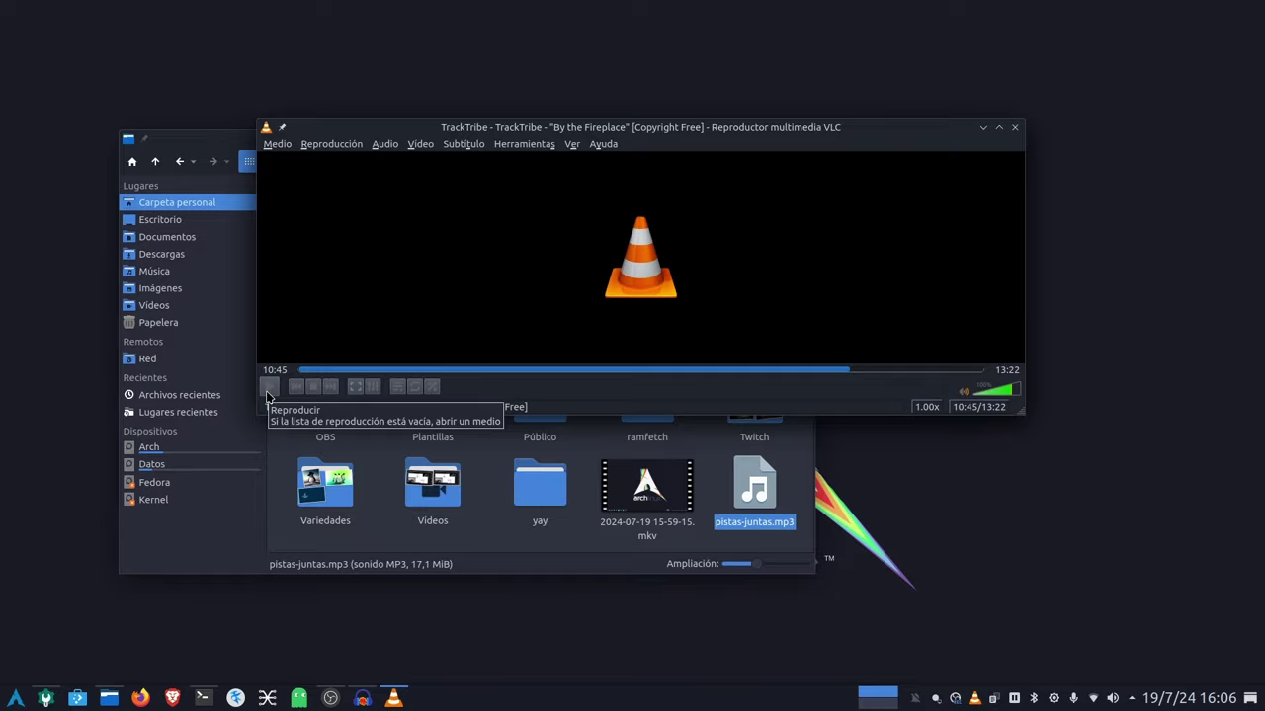
left_click(984, 127)
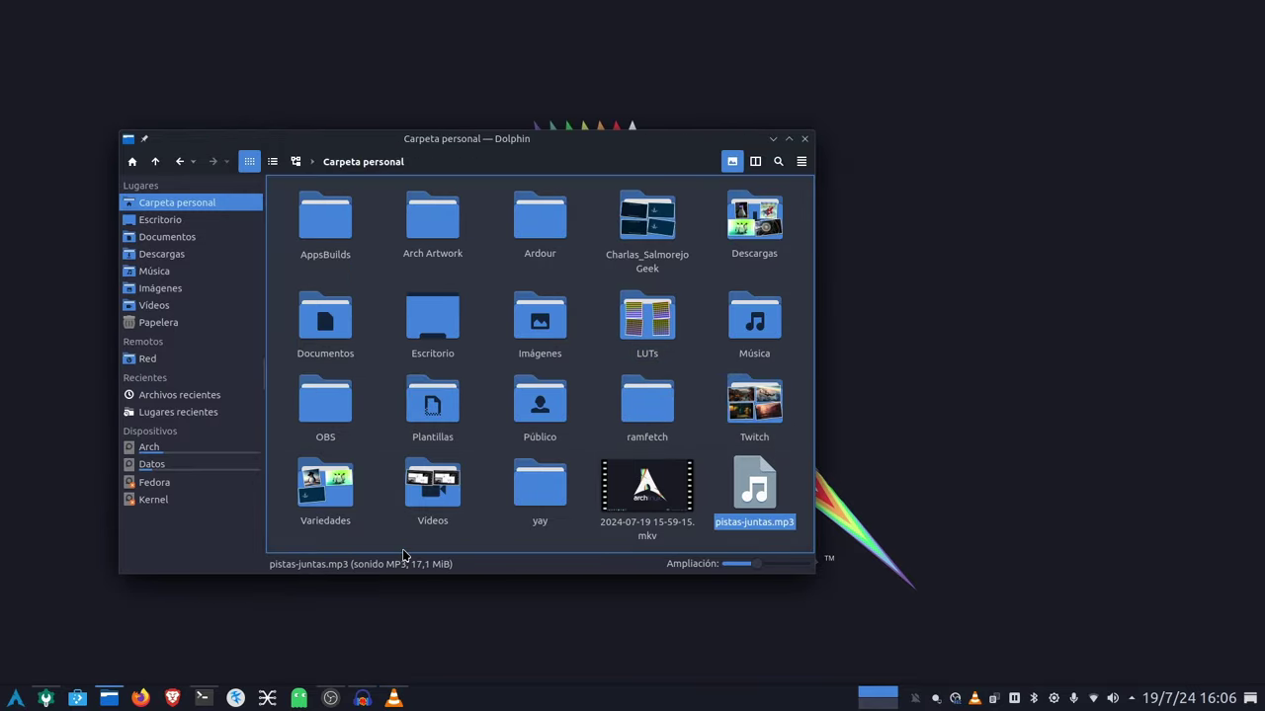
left_click(362, 698)
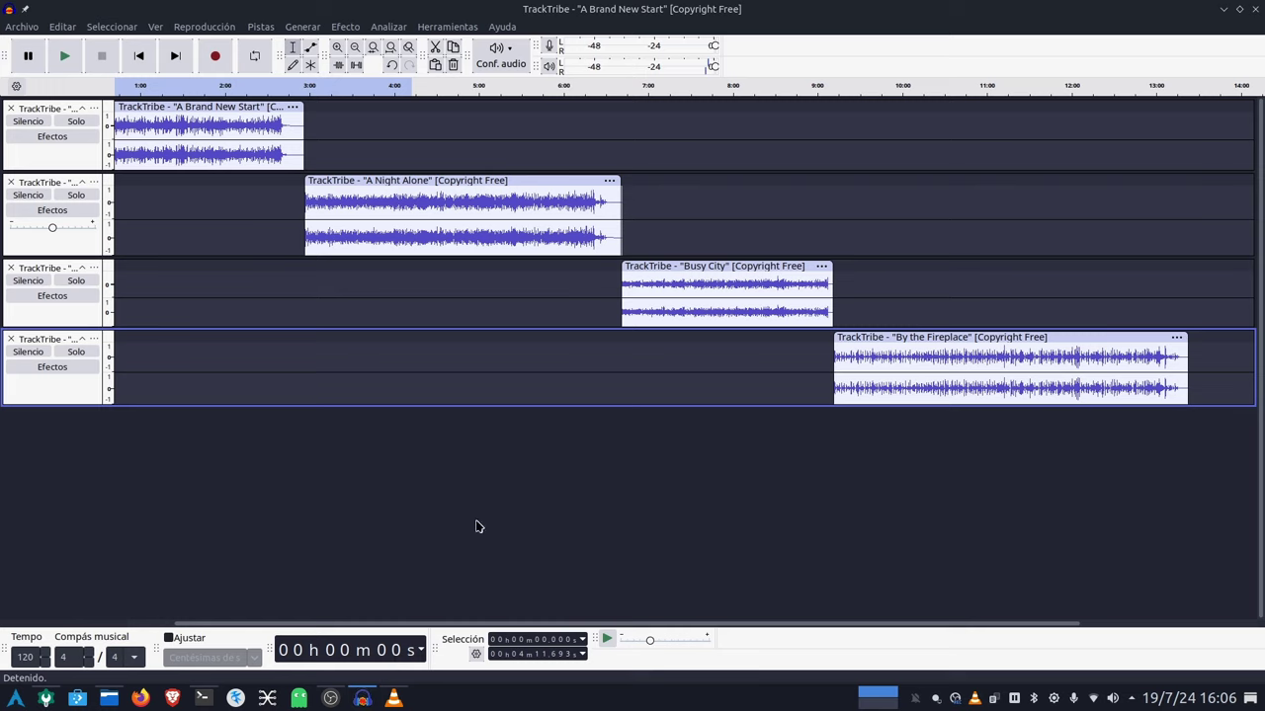